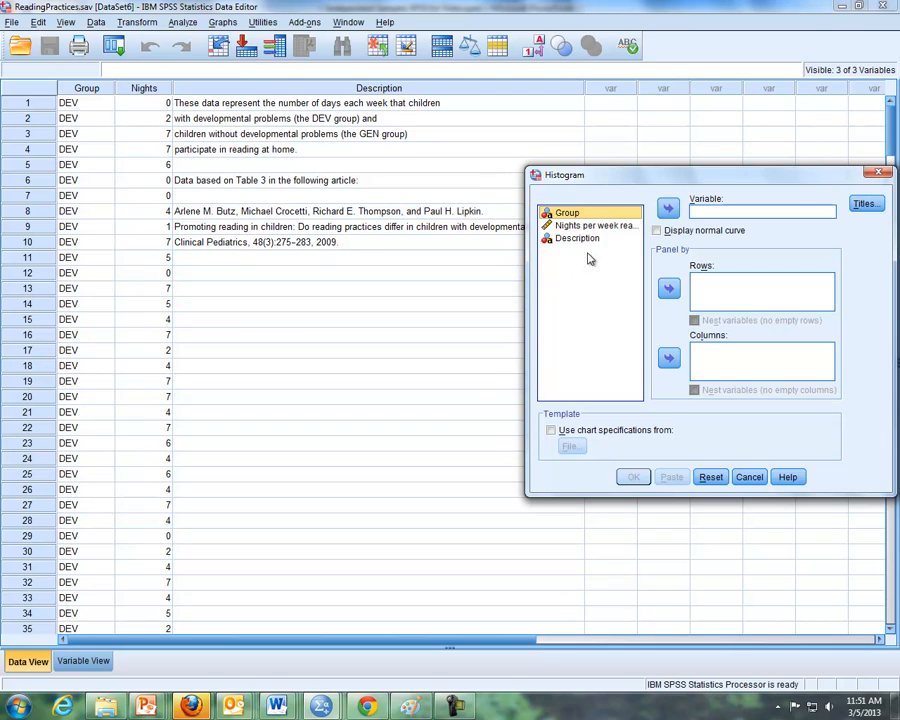
Create a histogram of Nights per week read in home, panelled in rows by Group
drag(601, 231, 706, 215)
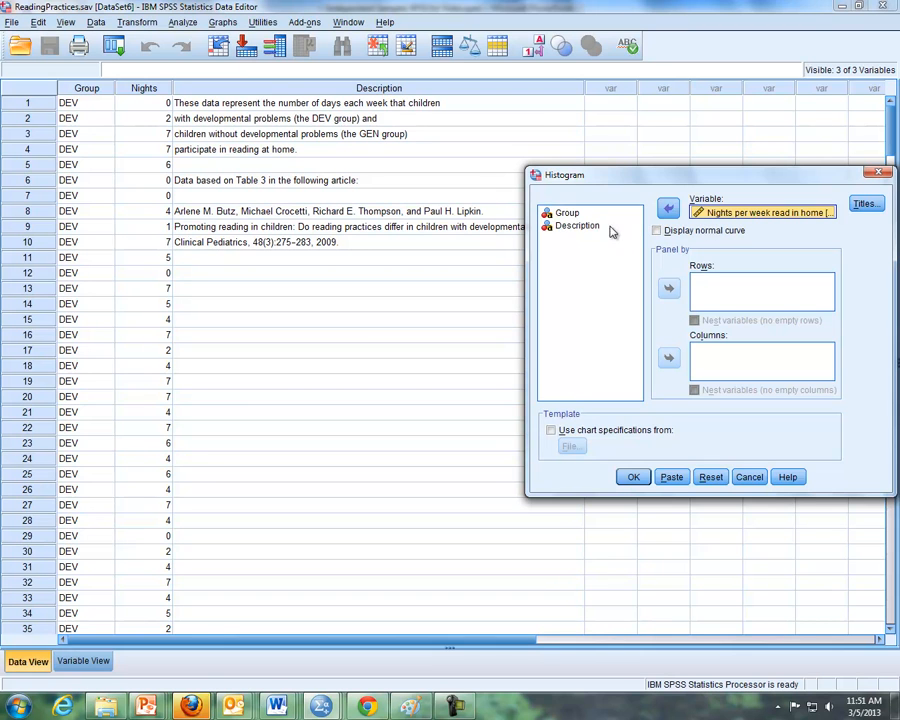
drag(575, 214, 707, 290)
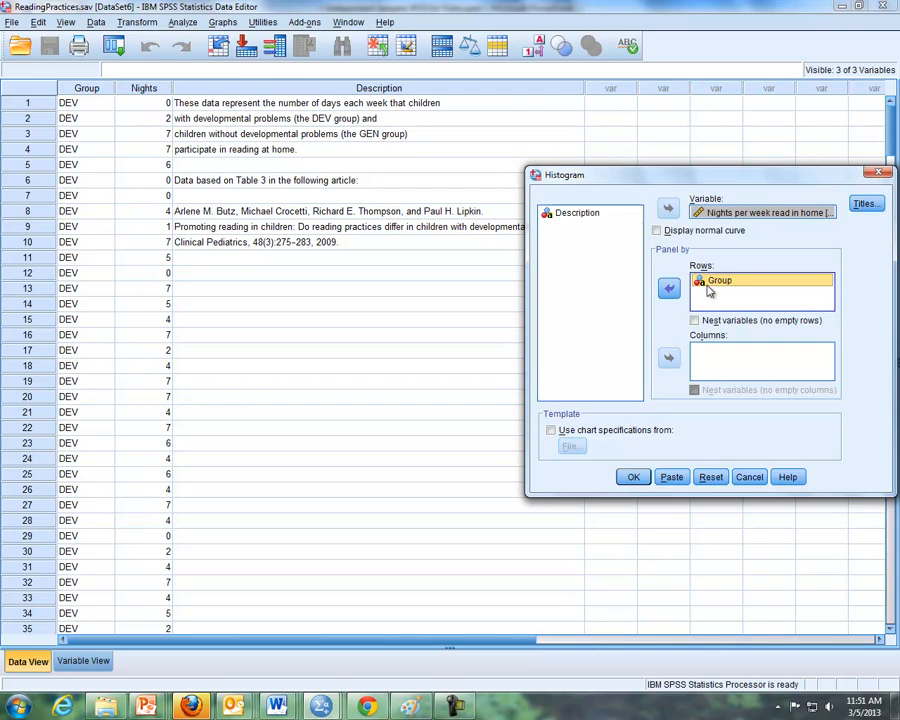
click(636, 479)
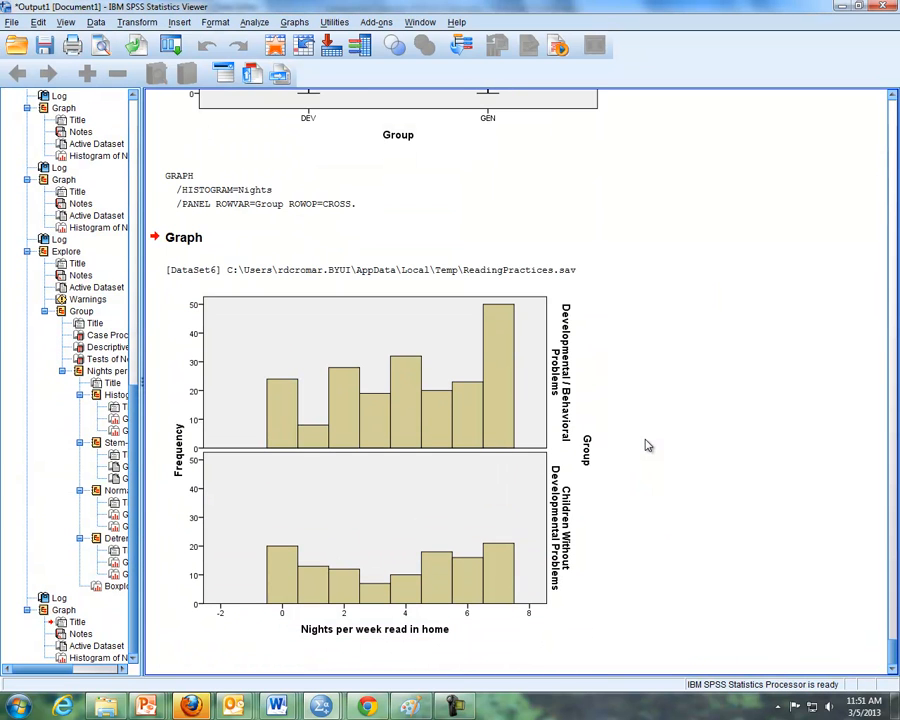
click(462, 404)
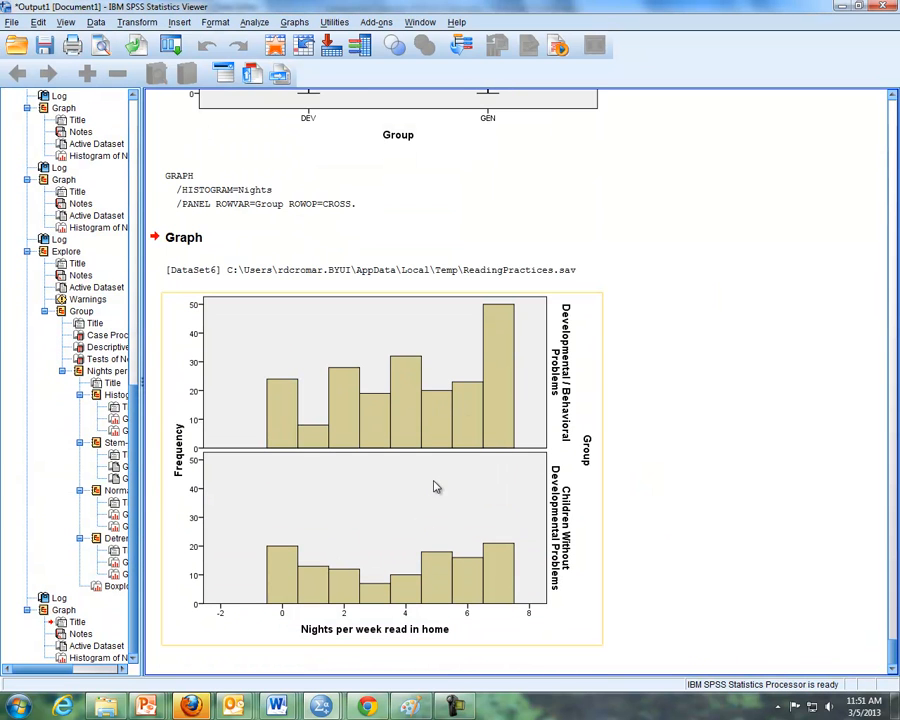
Create the Nights per week histogram again with Group as the column panel variable, and compare it with the row-panelled version
click(294, 22)
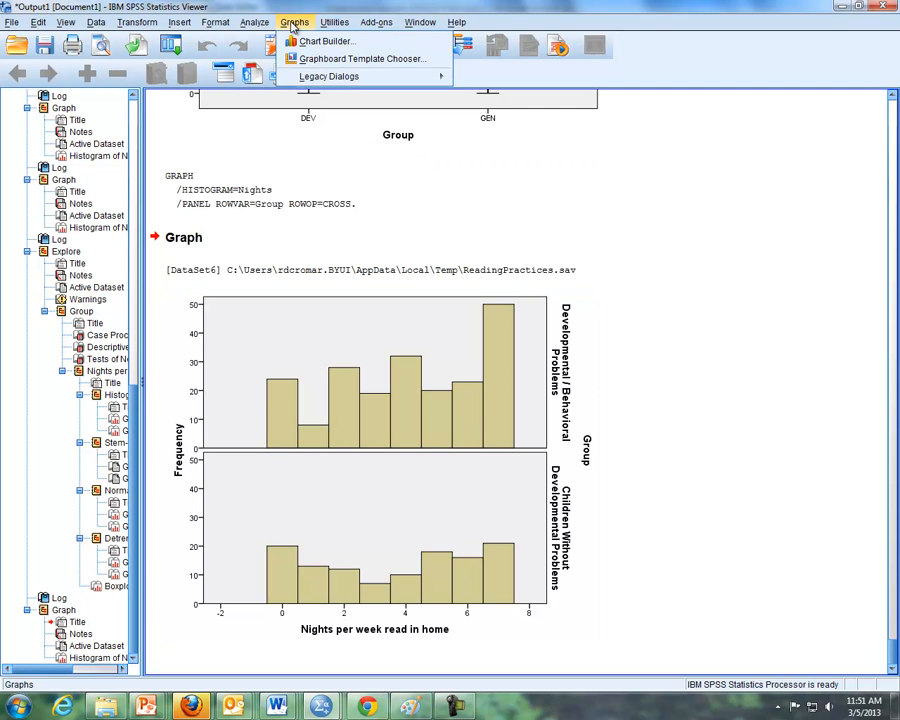
mouse_move(318, 78)
click(497, 256)
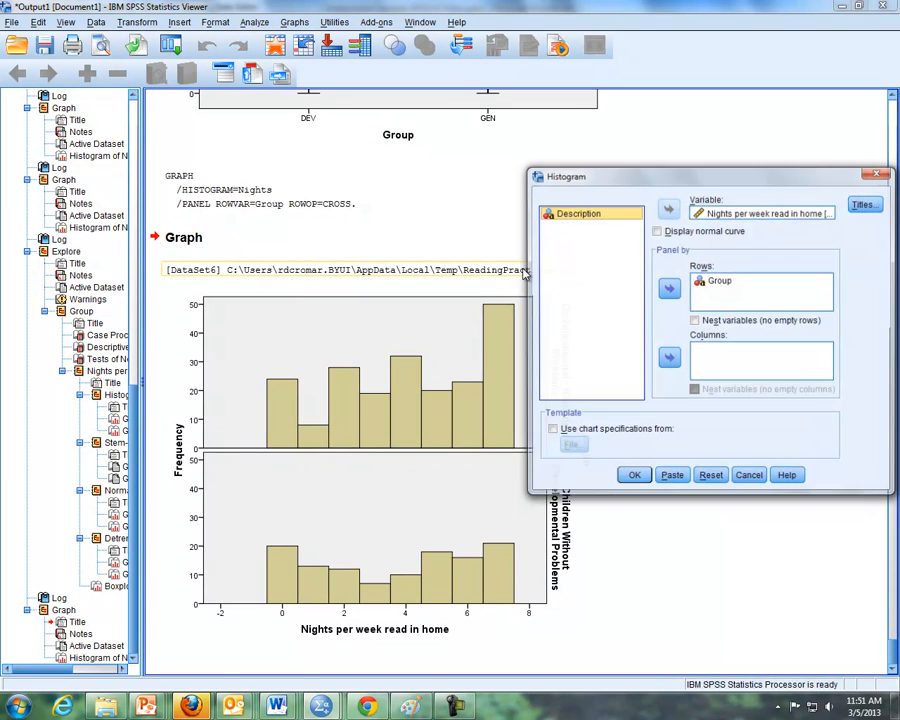
drag(719, 284, 716, 348)
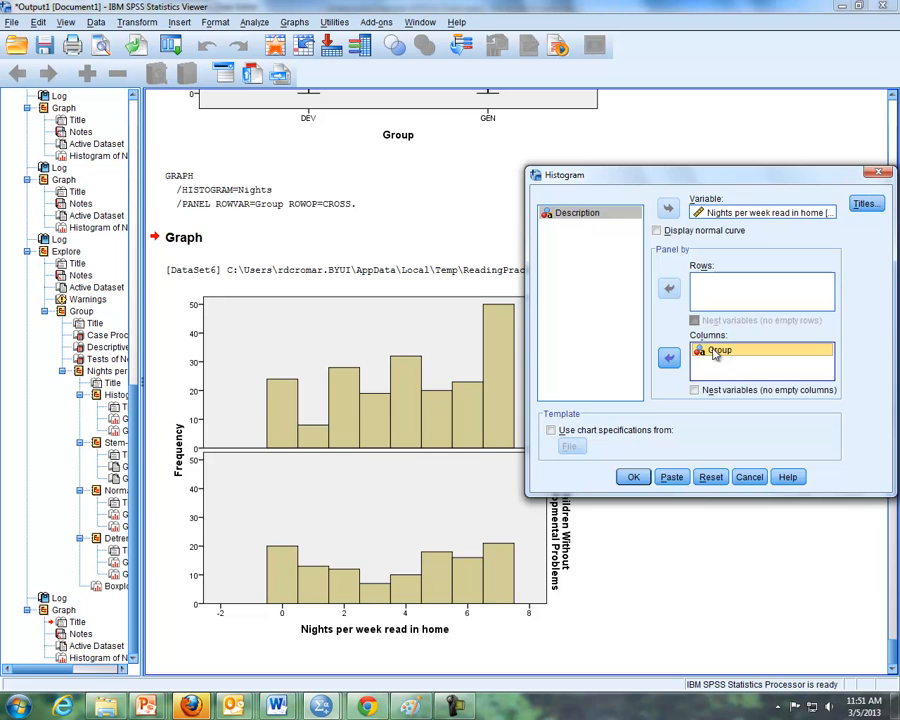
click(632, 477)
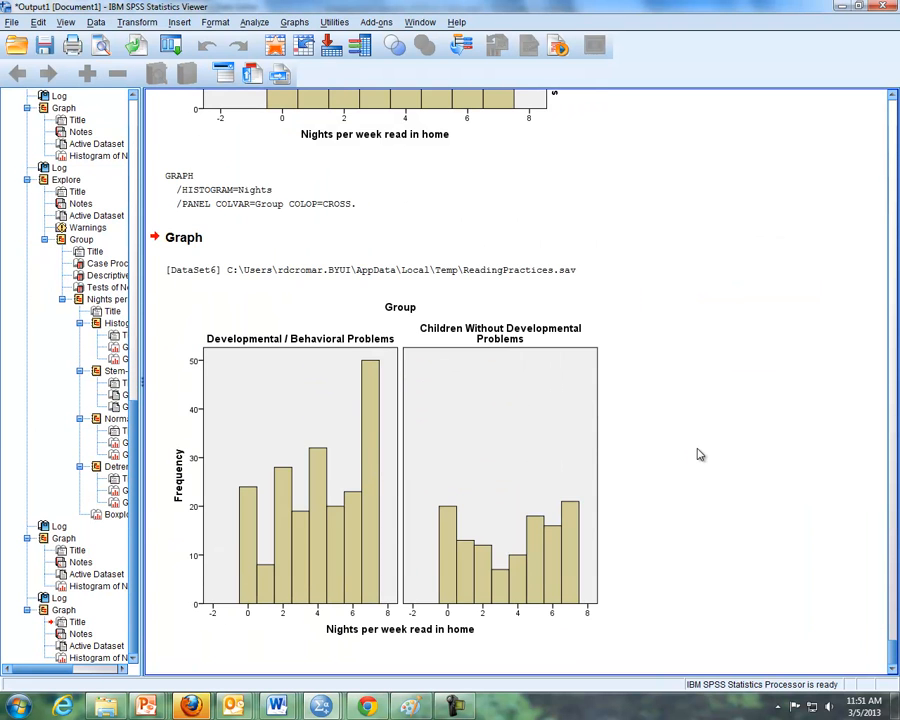
scroll(700, 455, up, 5)
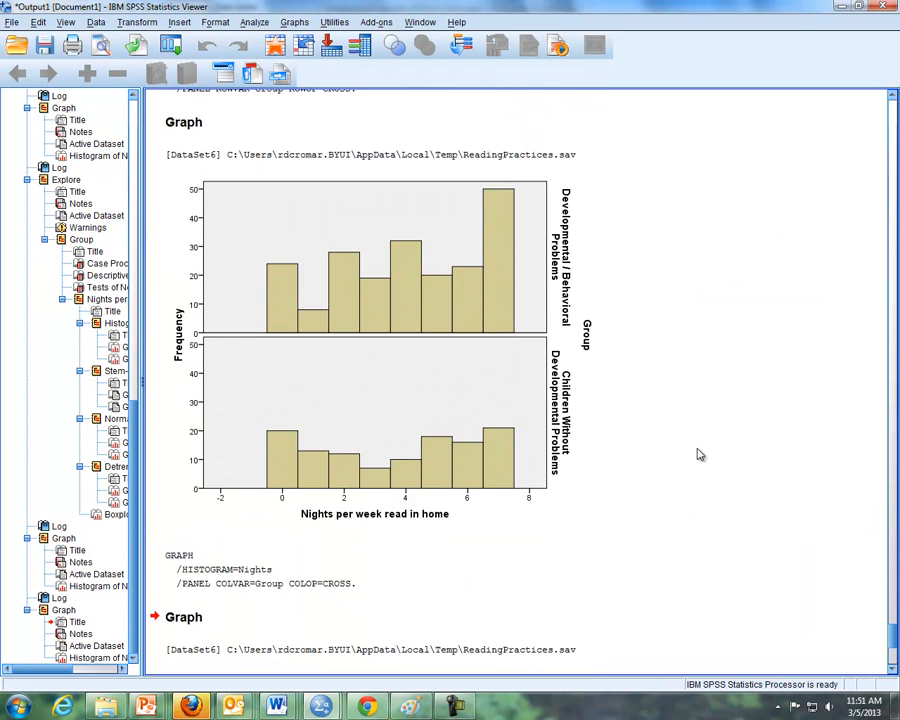
scroll(700, 455, down, 5)
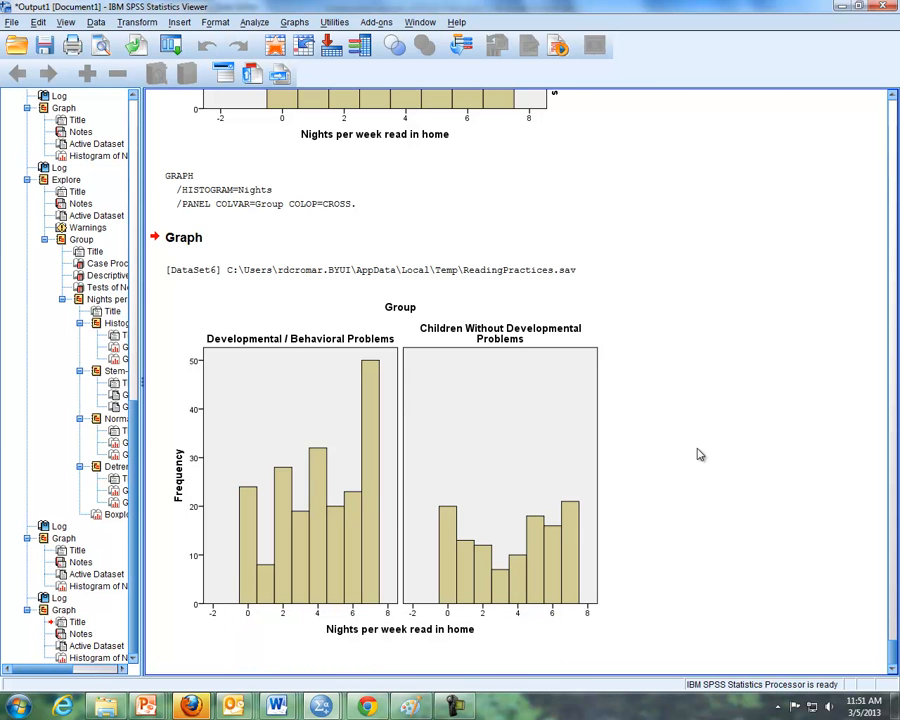
scroll(700, 455, up, 5)
scroll(700, 454, down, 5)
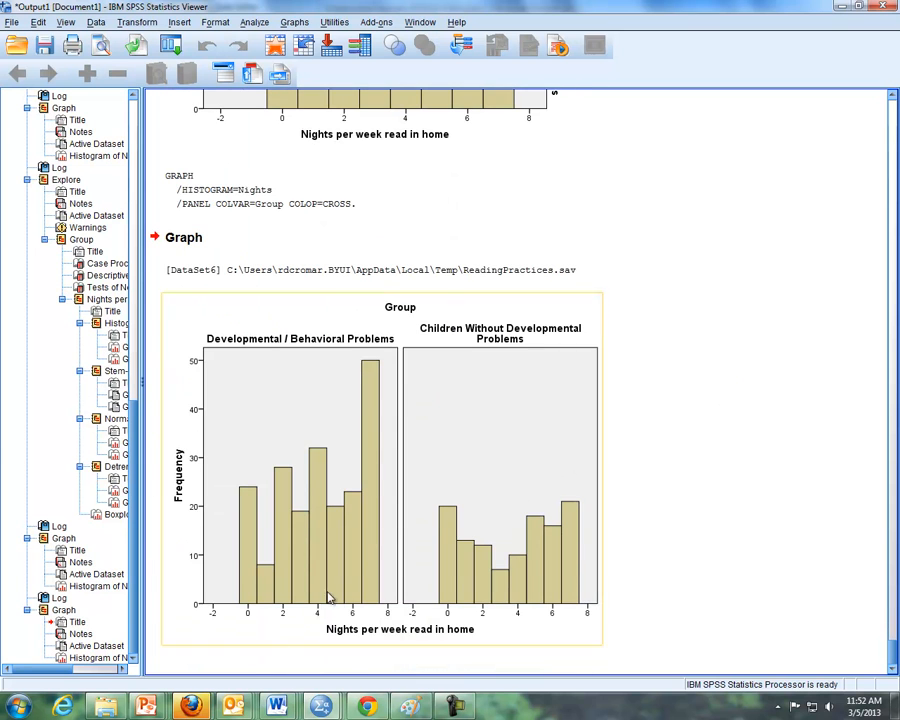
Check the Explore slide in PowerPoint and switch to the ReadingPractices.sav data window in SPSS
mouse_move(146, 706)
click(243, 615)
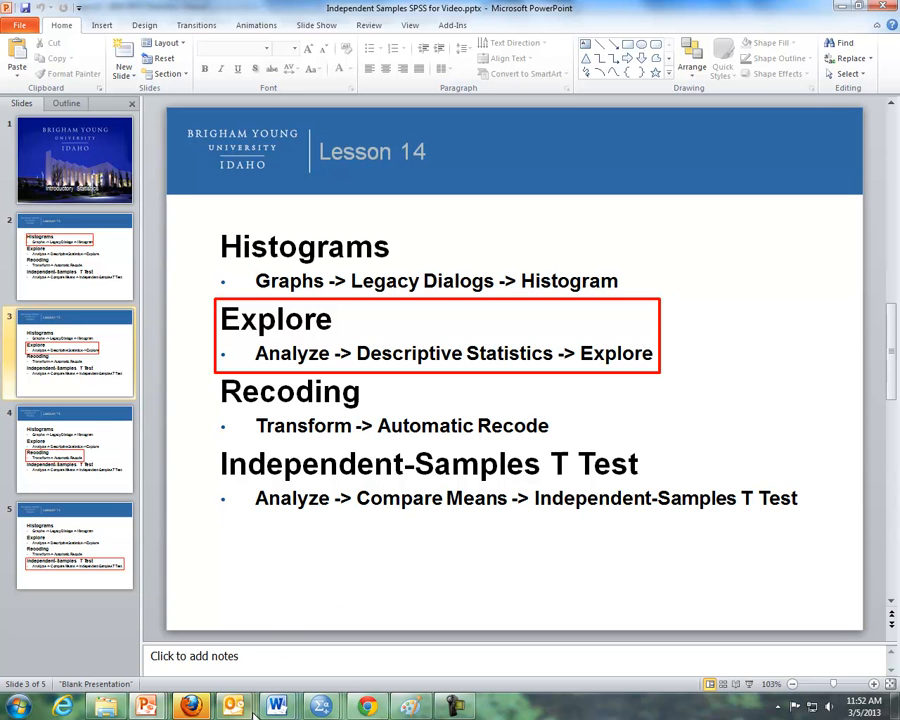
mouse_move(320, 706)
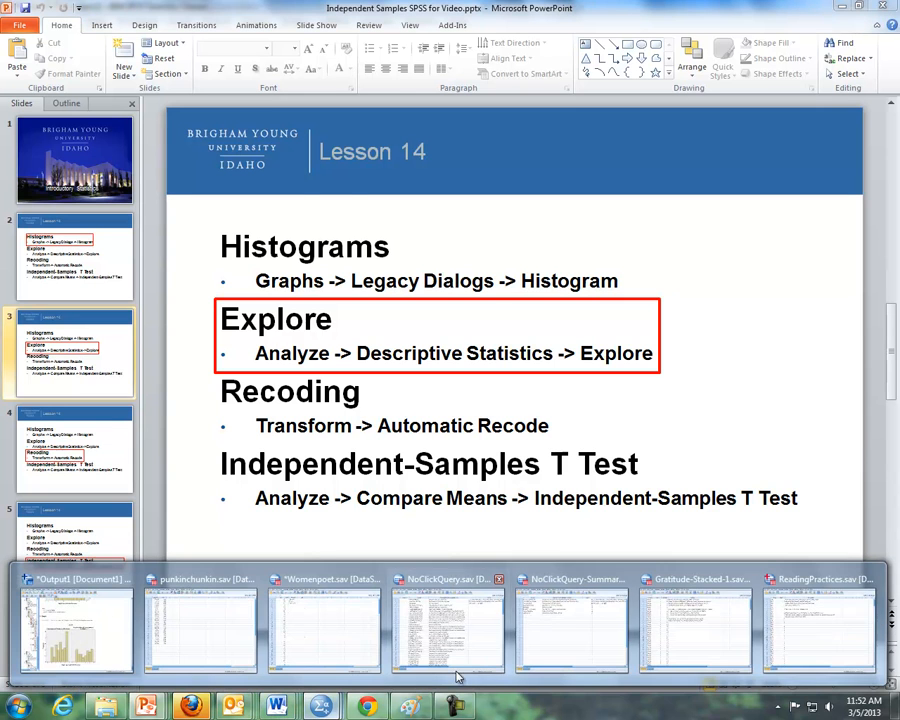
click(835, 633)
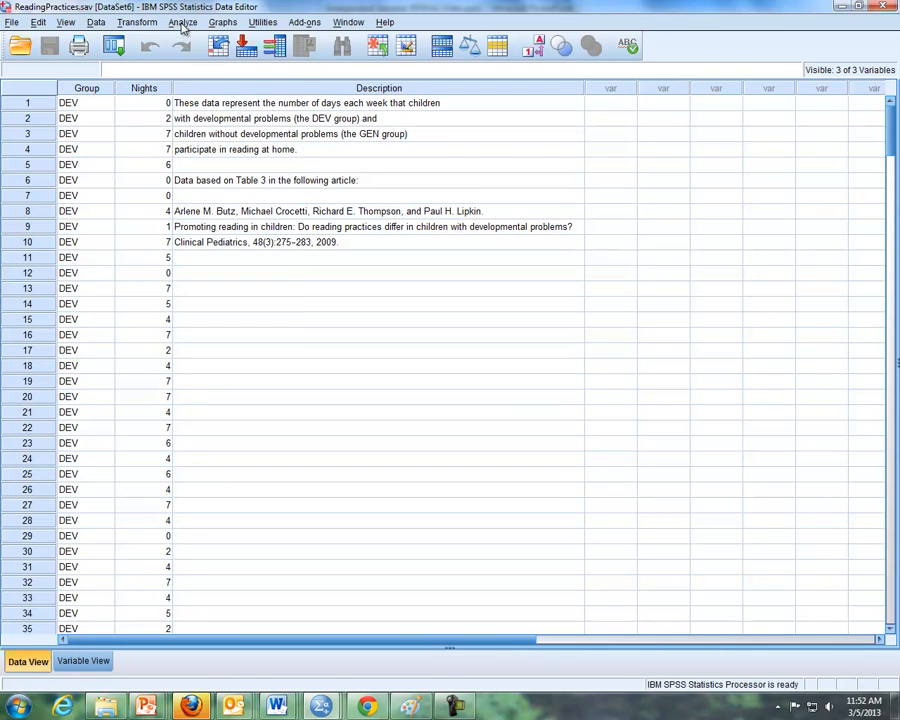
Set up an Explore analysis with Nights per week read in home as the dependent variable and Group as the factor
click(183, 24)
mouse_move(210, 57)
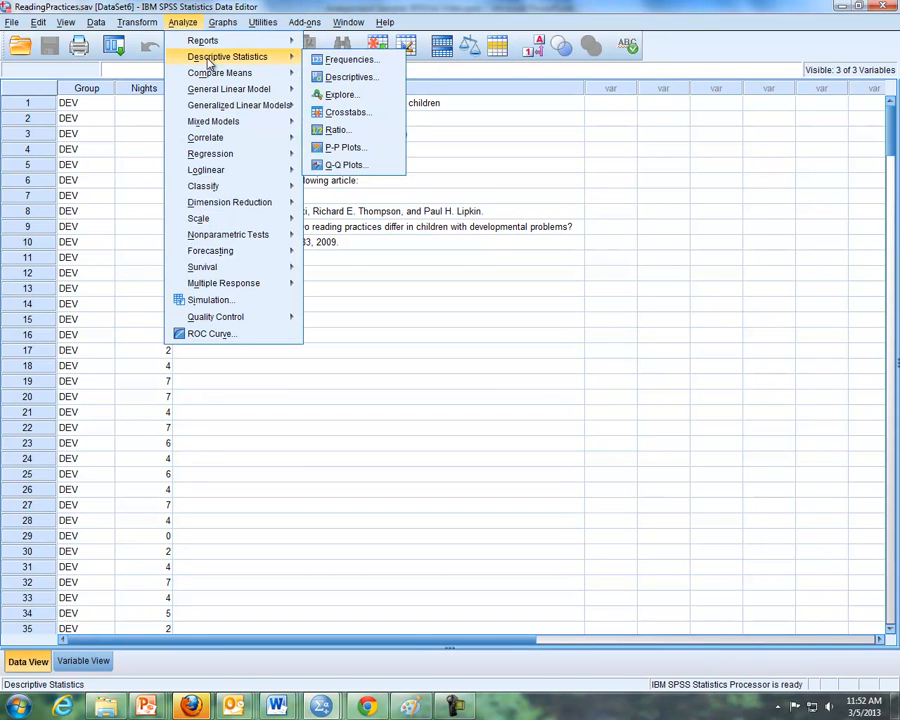
click(341, 94)
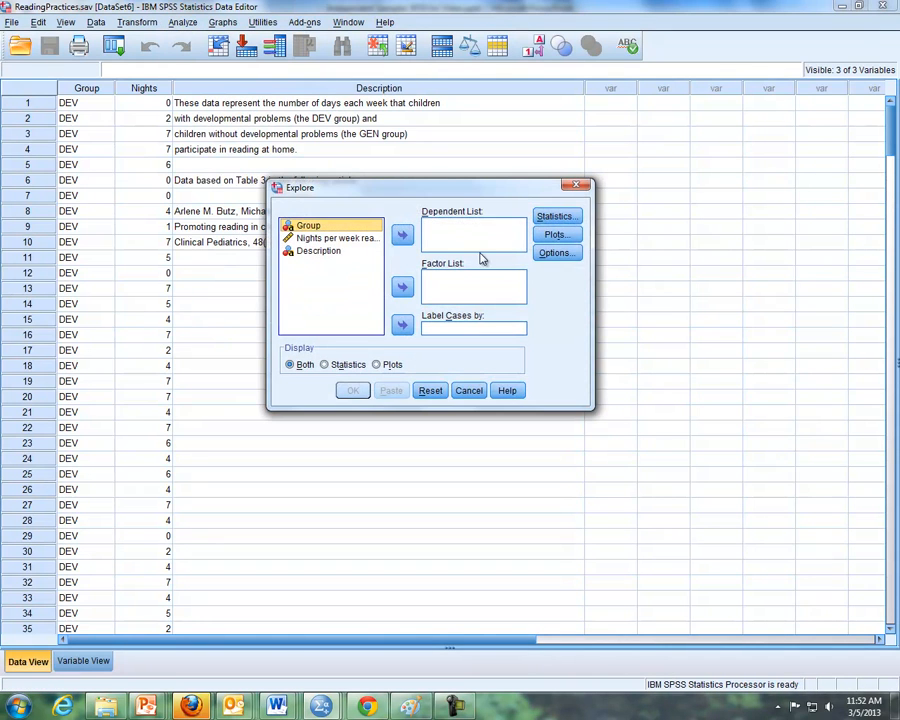
drag(357, 245, 445, 234)
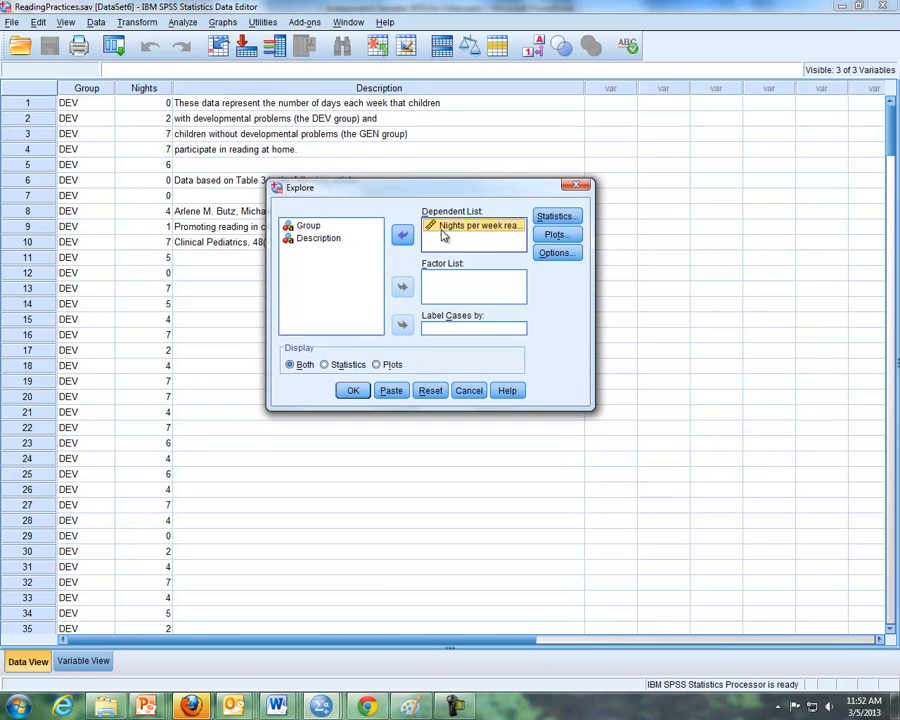
drag(318, 226, 448, 291)
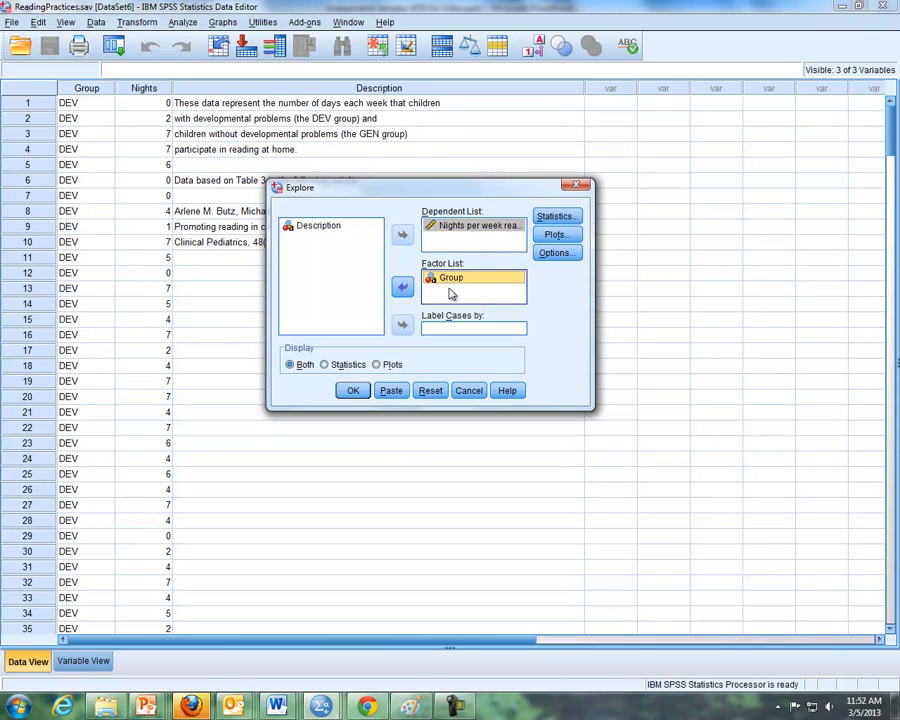
Add histograms and normality plots with tests to the Explore plots, and run the analysis
click(573, 238)
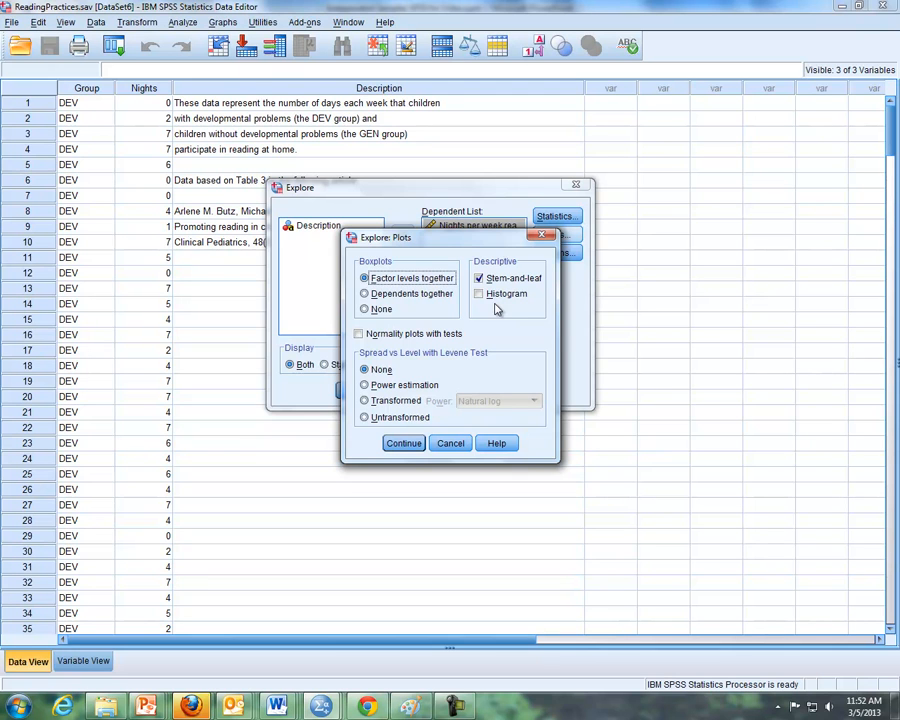
click(481, 297)
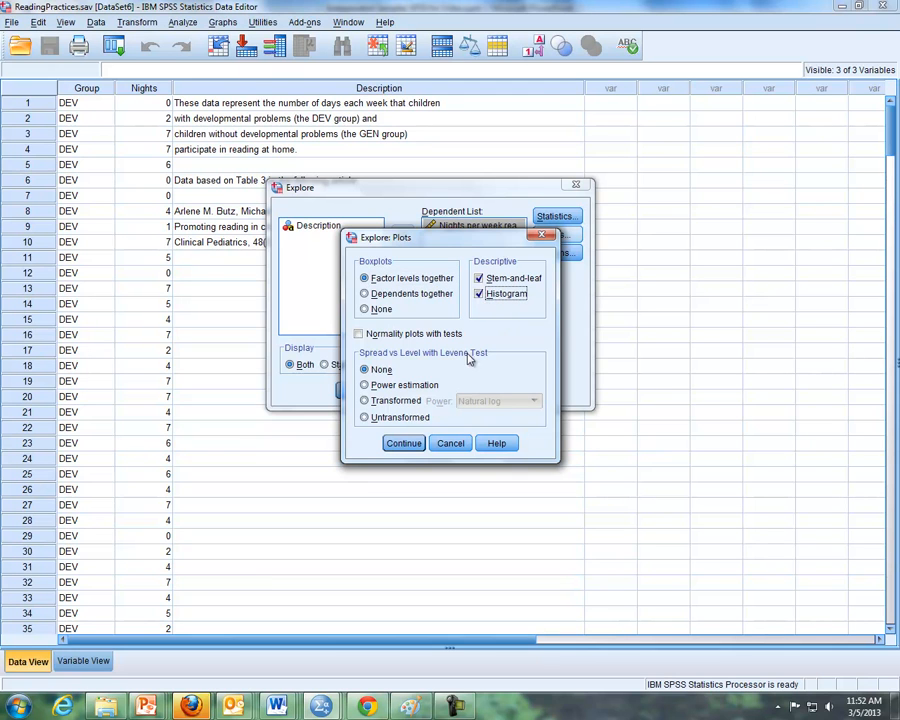
click(359, 335)
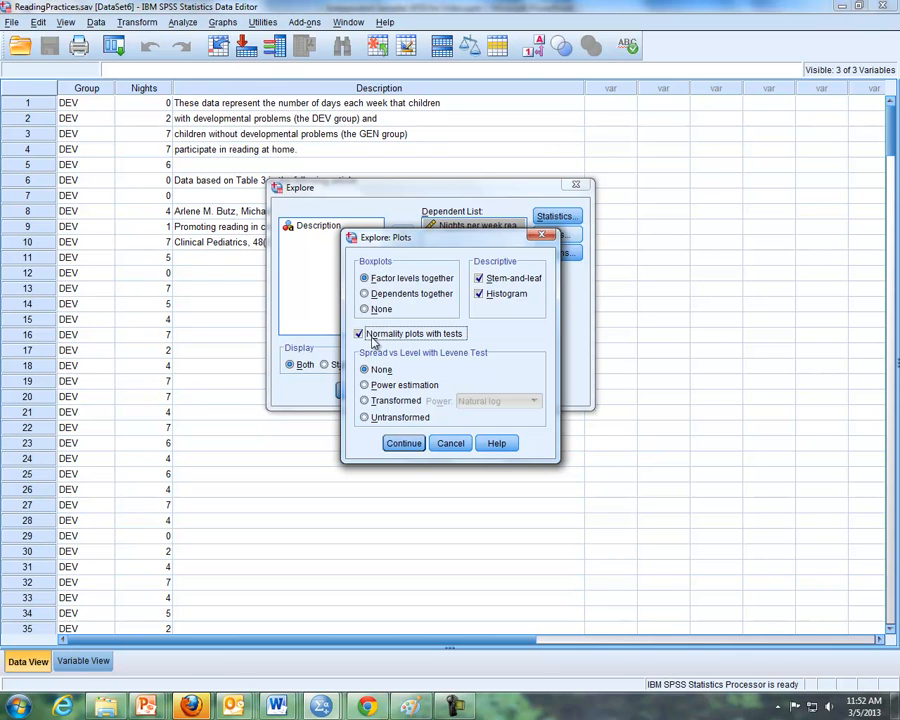
click(408, 444)
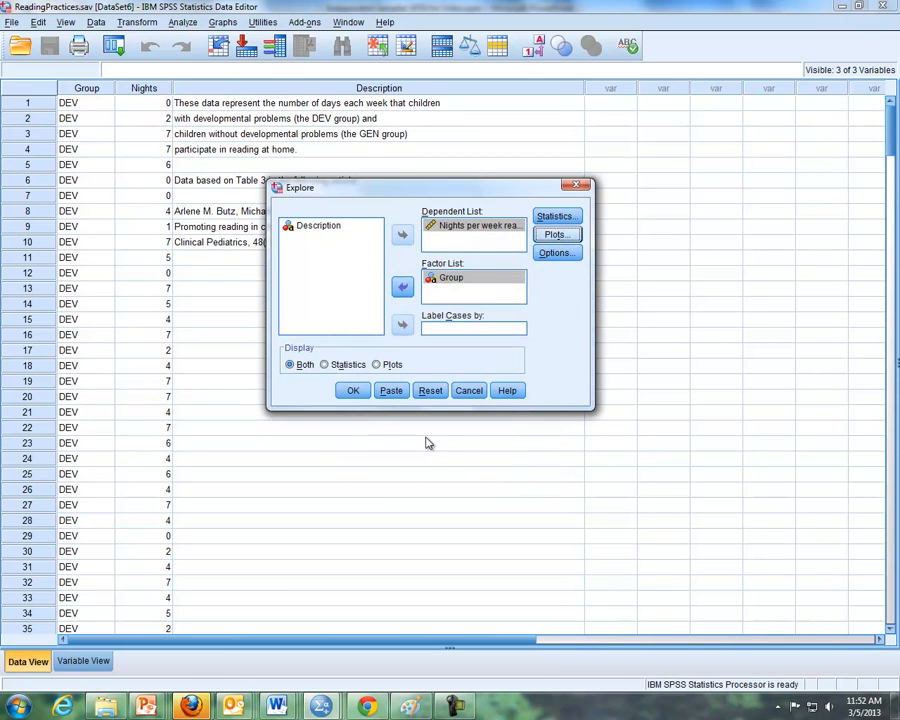
click(353, 391)
Examine the Explore descriptives and the separate histograms for the DEV and GEN groups
scroll(561, 434, down, 2)
scroll(561, 434, up, 1)
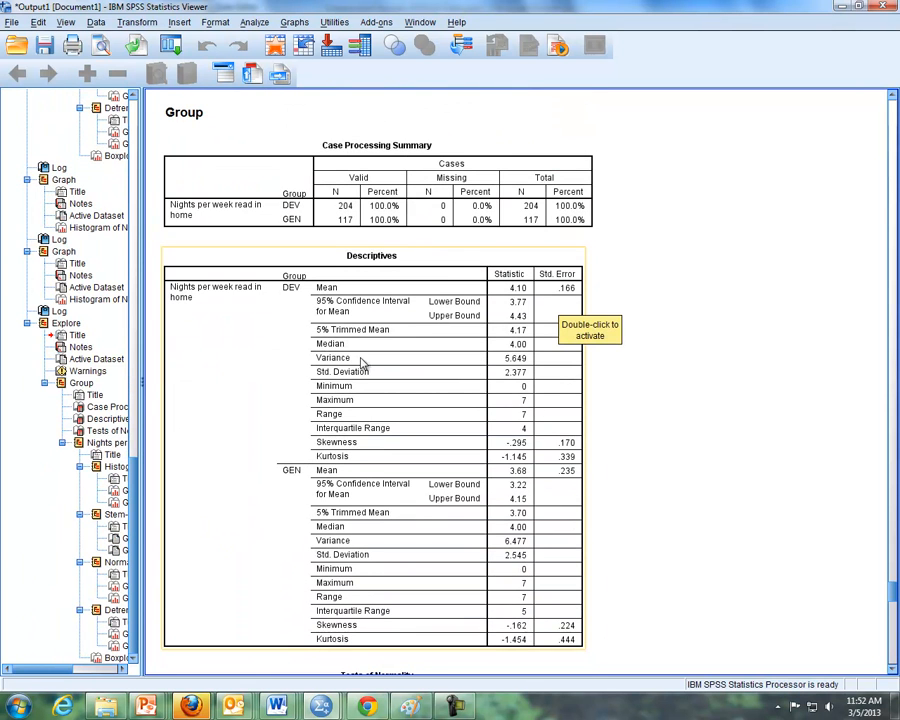
scroll(437, 401, down, 2)
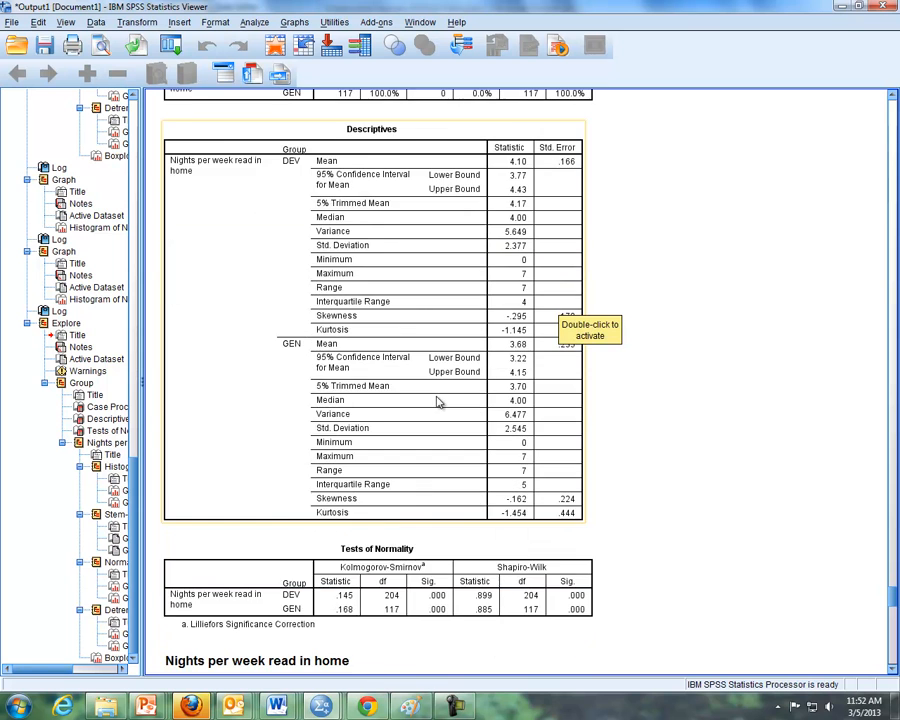
scroll(437, 401, down, 8)
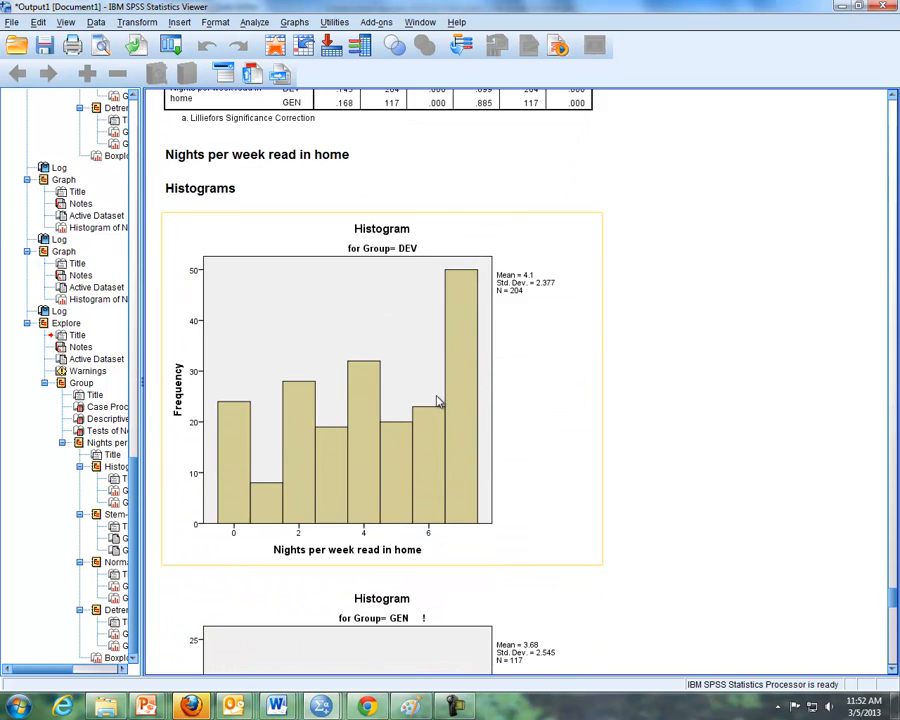
scroll(437, 401, down, 4)
scroll(437, 401, up, 4)
scroll(566, 497, down, 5)
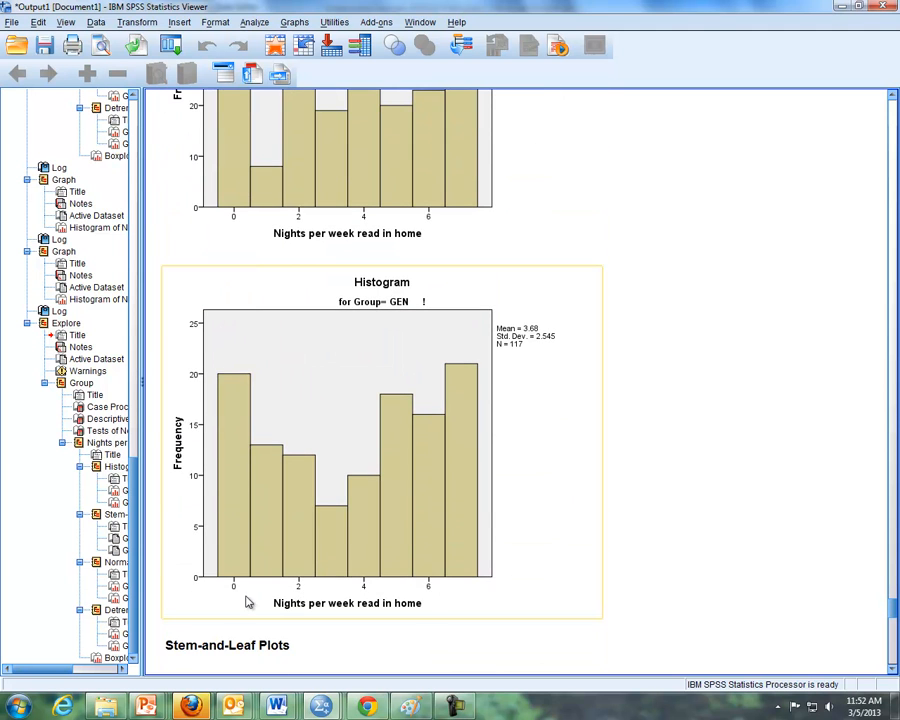
Compare the row- and column-panelled histograms, and review the remaining Explore output through the Q-Q plots to the group boxplots
scroll(697, 375, up, 8)
scroll(697, 377, up, 20)
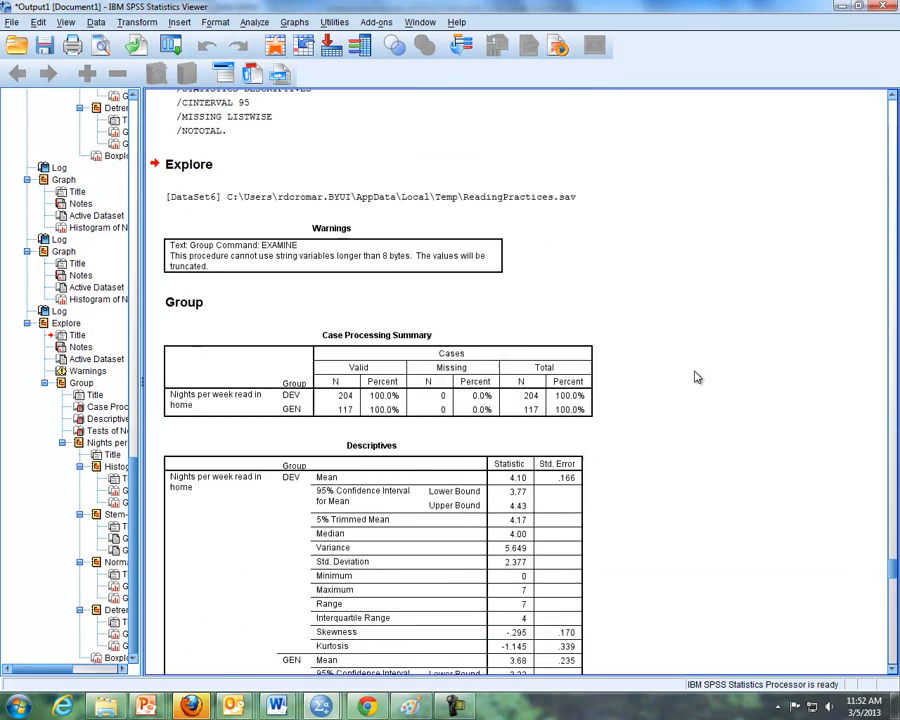
scroll(697, 377, up, 6)
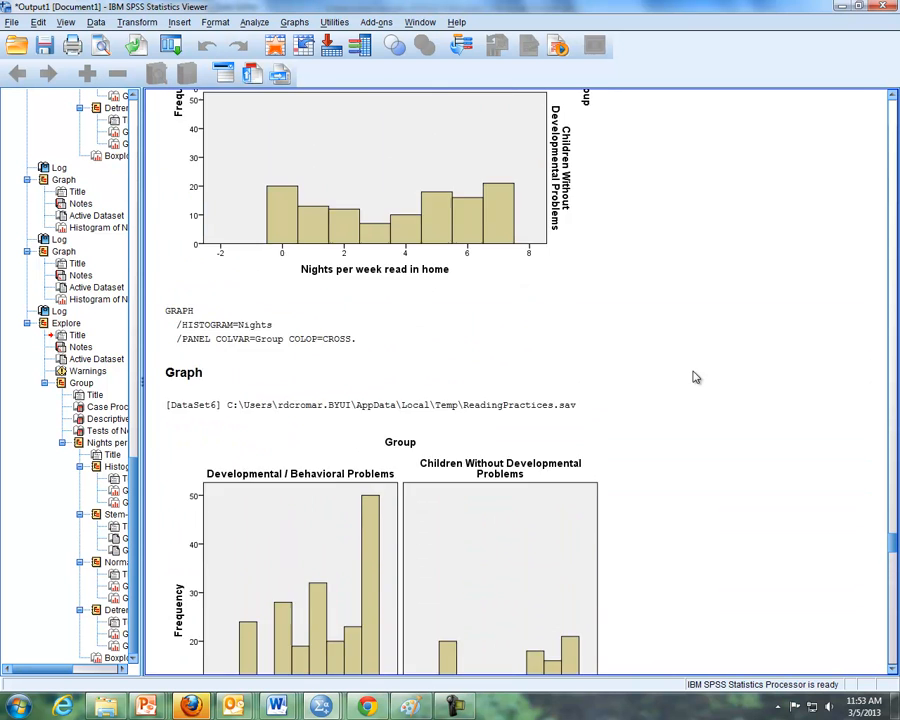
click(372, 350)
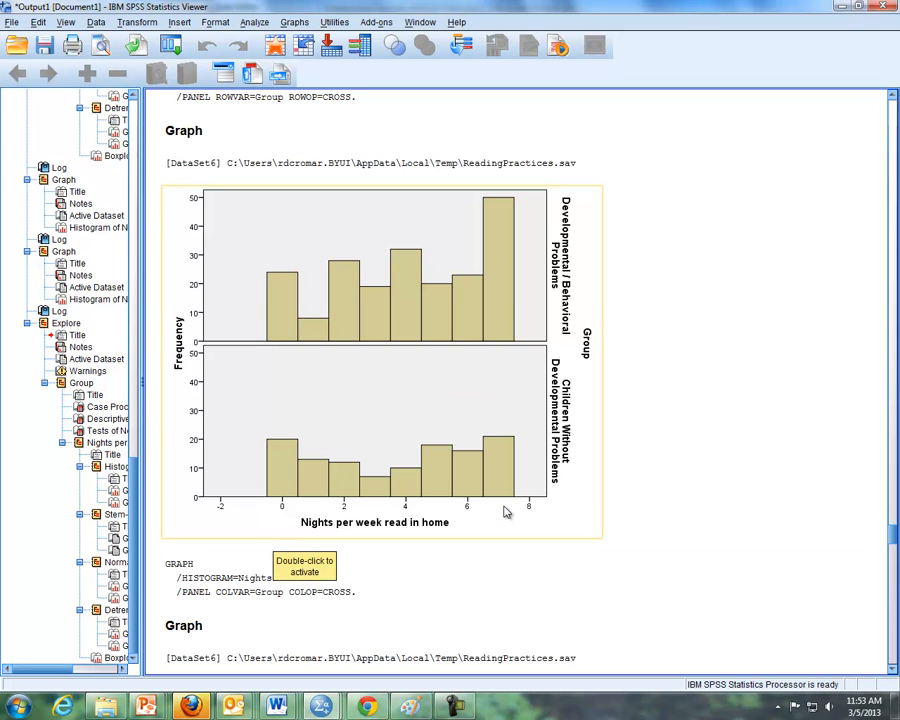
scroll(597, 526, down, 10)
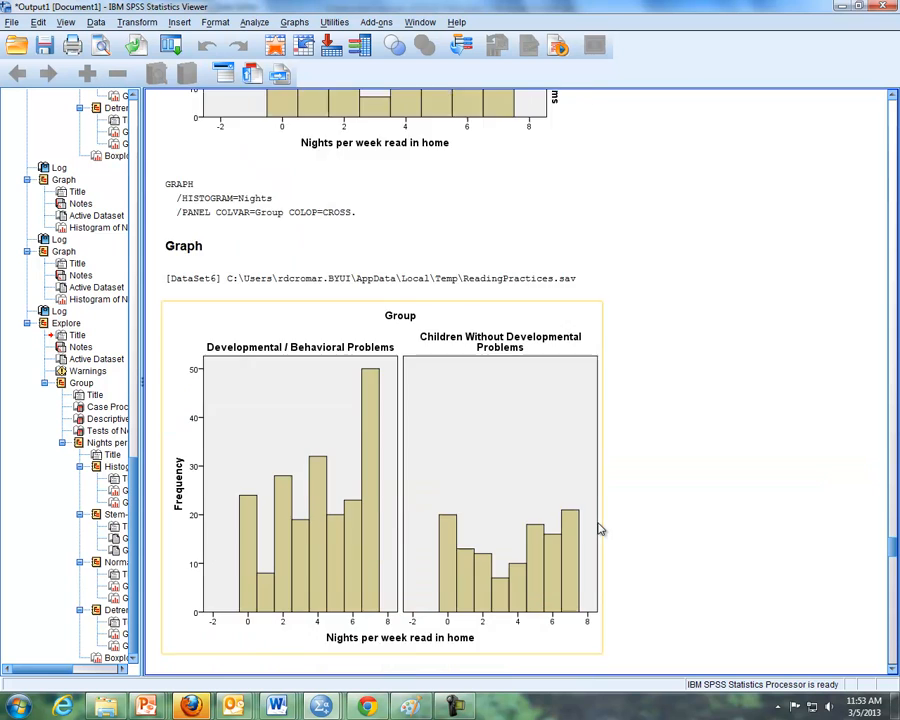
scroll(600, 529, down, 20)
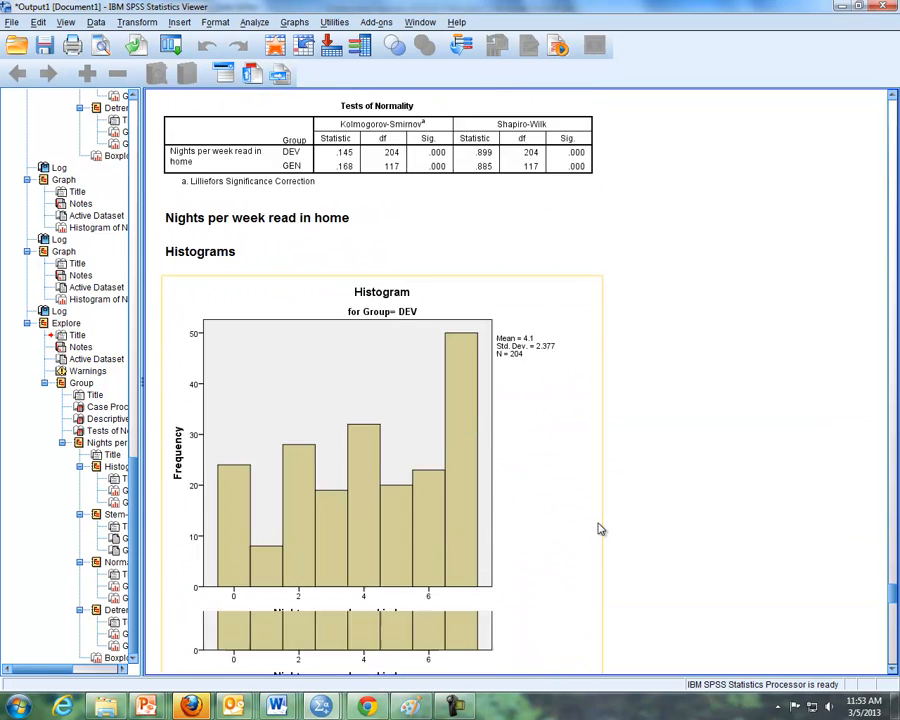
scroll(600, 529, down, 20)
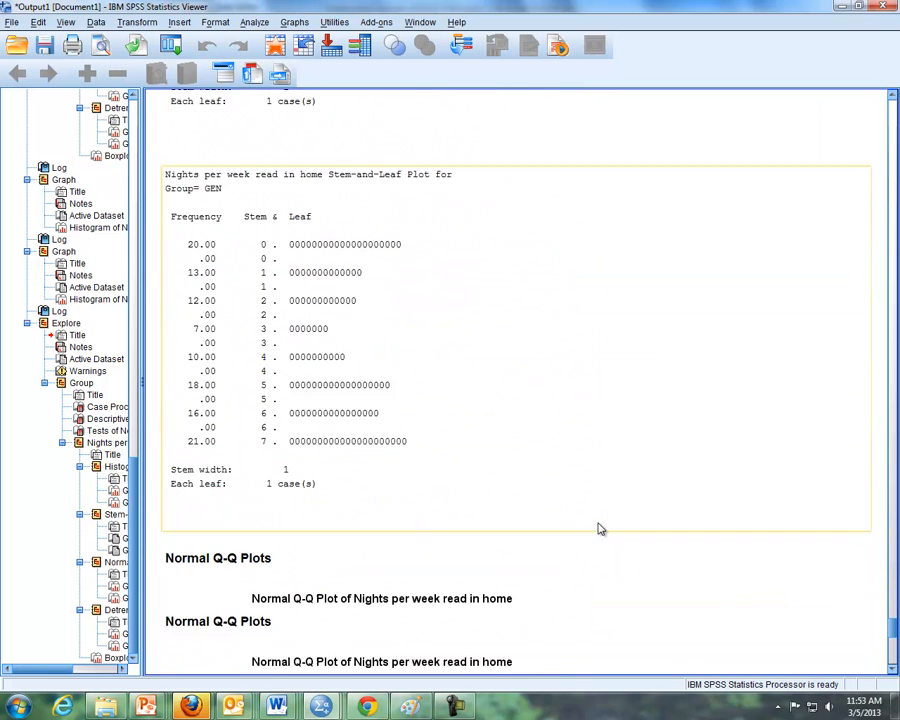
scroll(600, 529, down, 10)
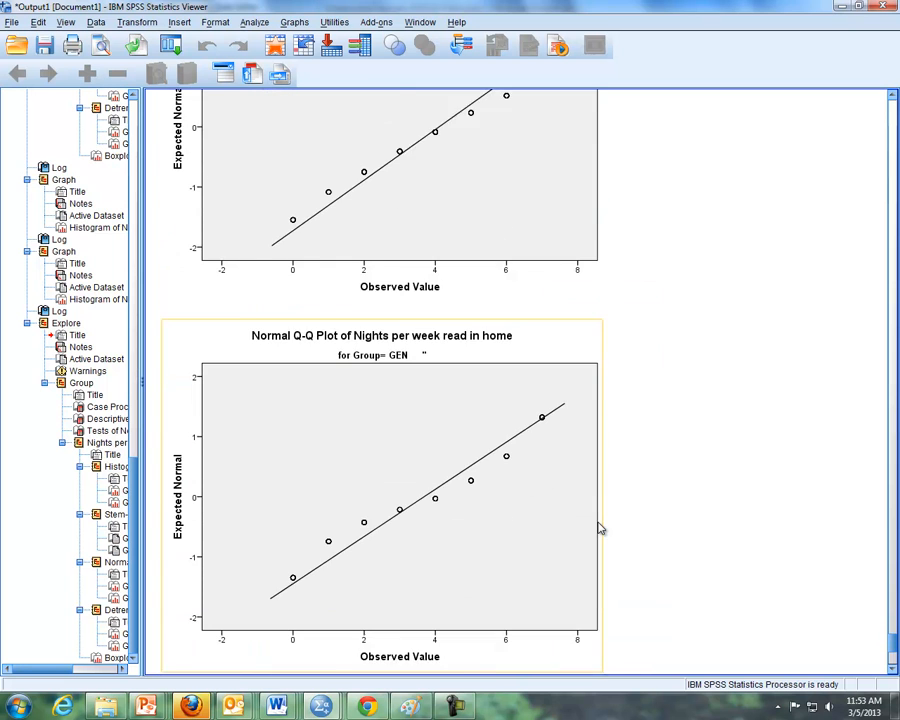
scroll(600, 529, down, 20)
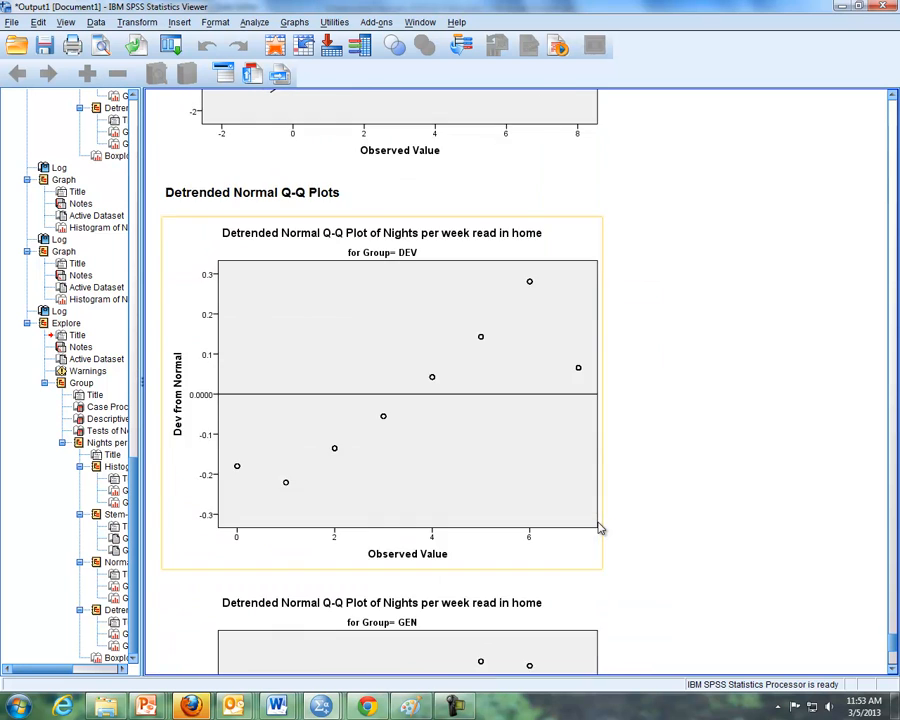
scroll(600, 529, down, 2)
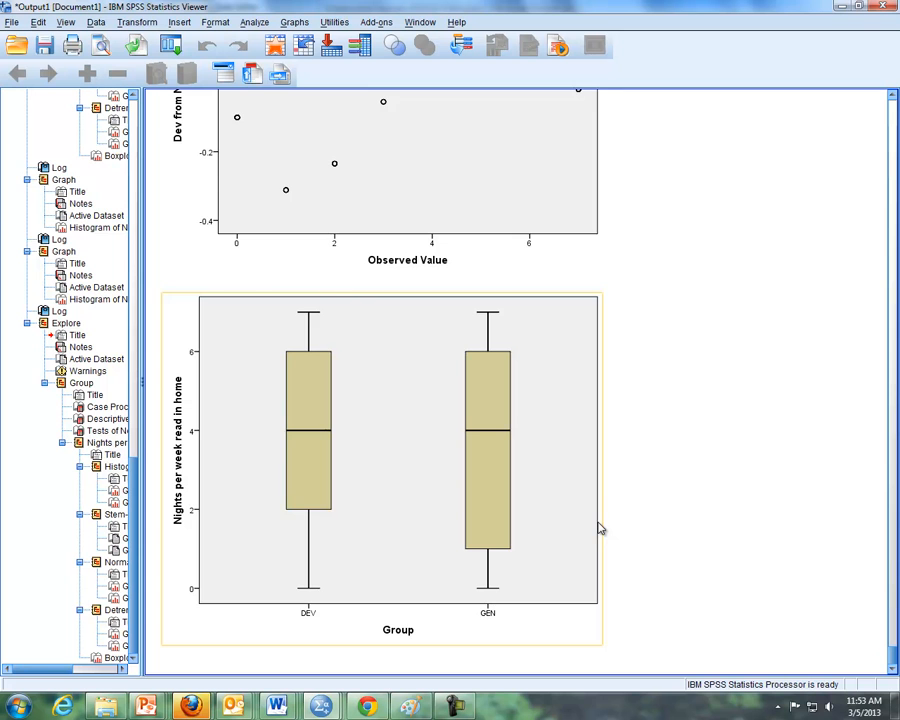
Look back through the Explore output at the normal Q-Q plots for the DEV and GEN groups
scroll(598, 528, up, 20)
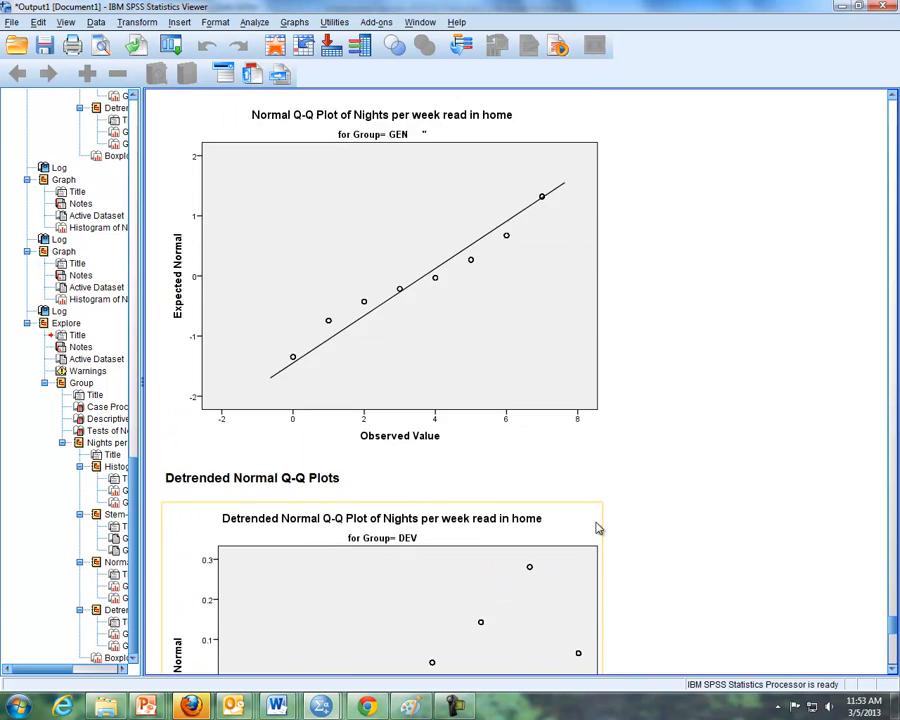
scroll(598, 528, up, 6)
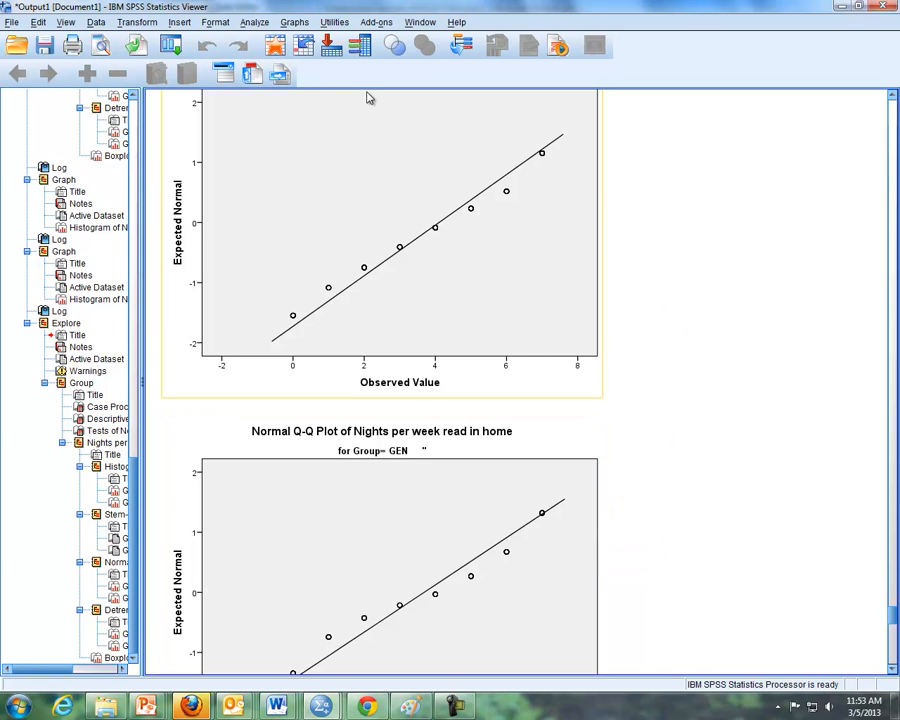
click(254, 22)
mouse_move(300, 56)
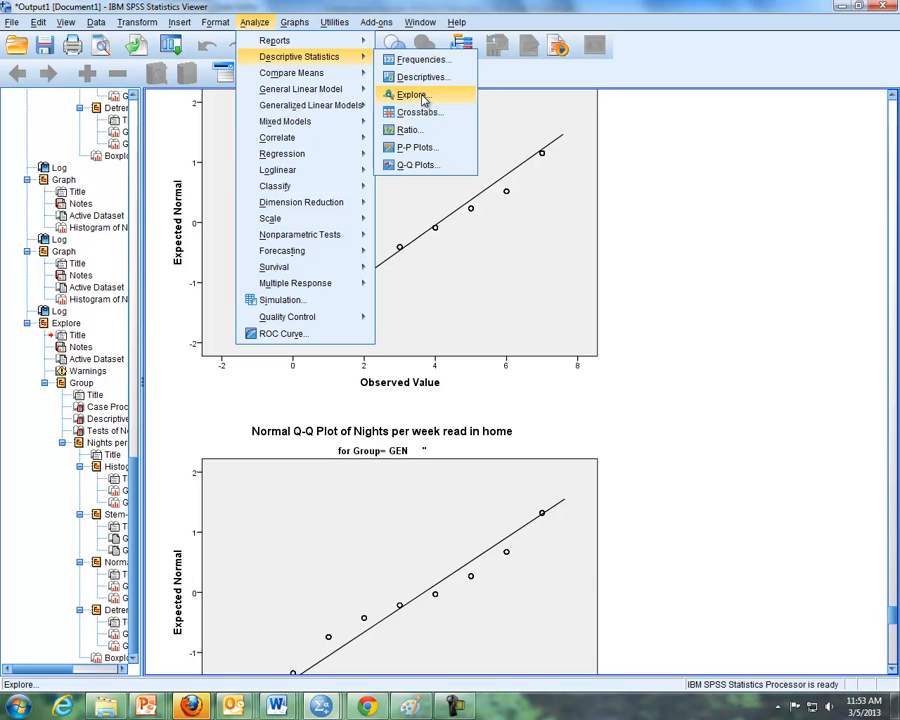
click(694, 256)
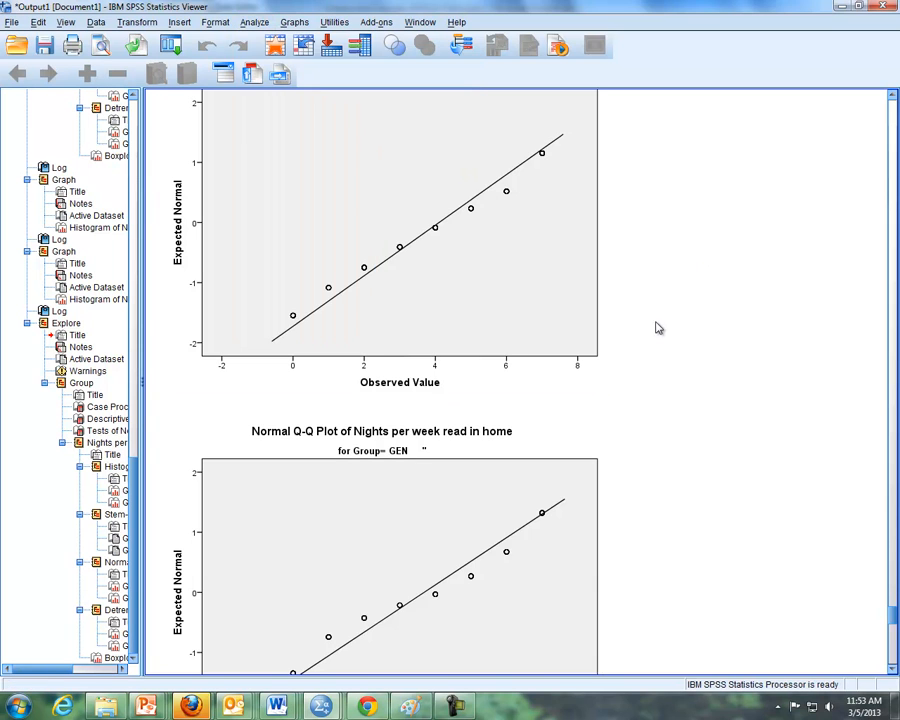
Switch to the Independent Samples SPSS for Video presentation in PowerPoint and show the slide highlighting Recoding
mouse_move(146, 705)
click(203, 678)
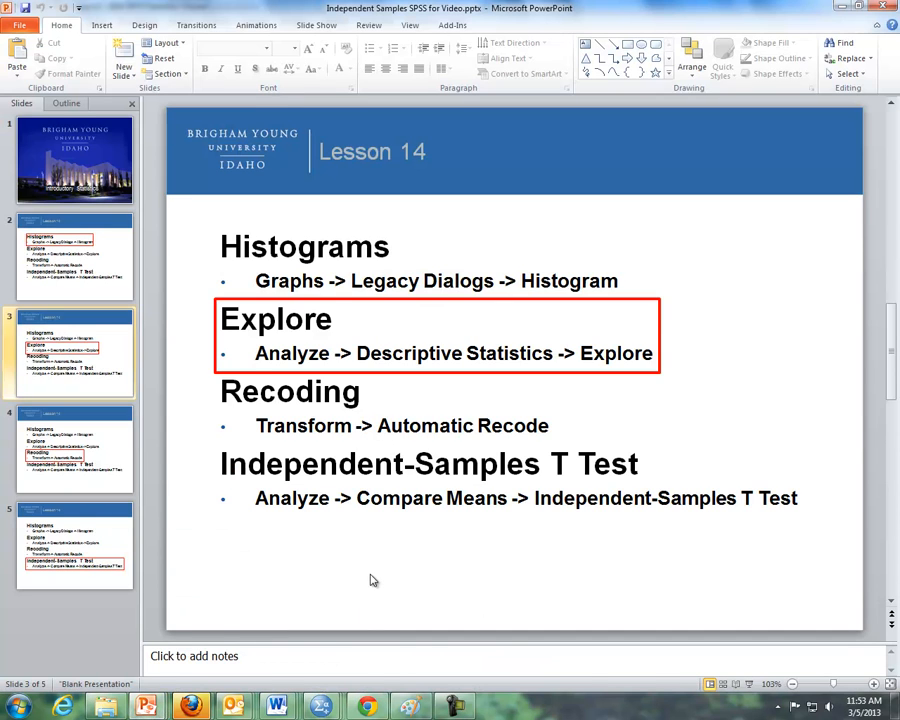
scroll(372, 581, down, 1)
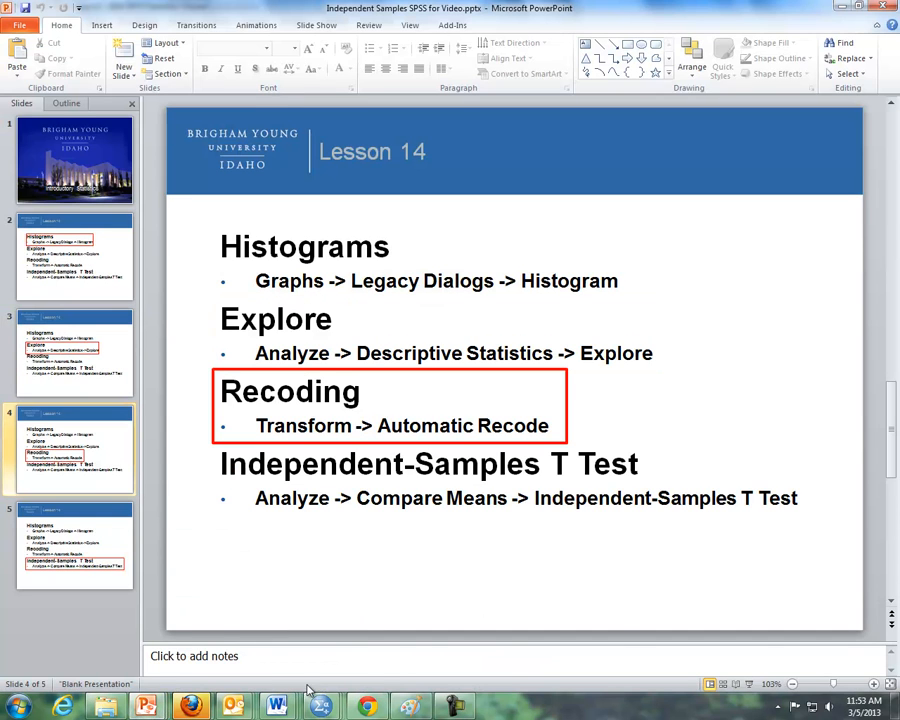
Switch to the ReadingPractices.sav data in SPSS and look over the text entries of the Group variable
mouse_move(310, 695)
click(669, 640)
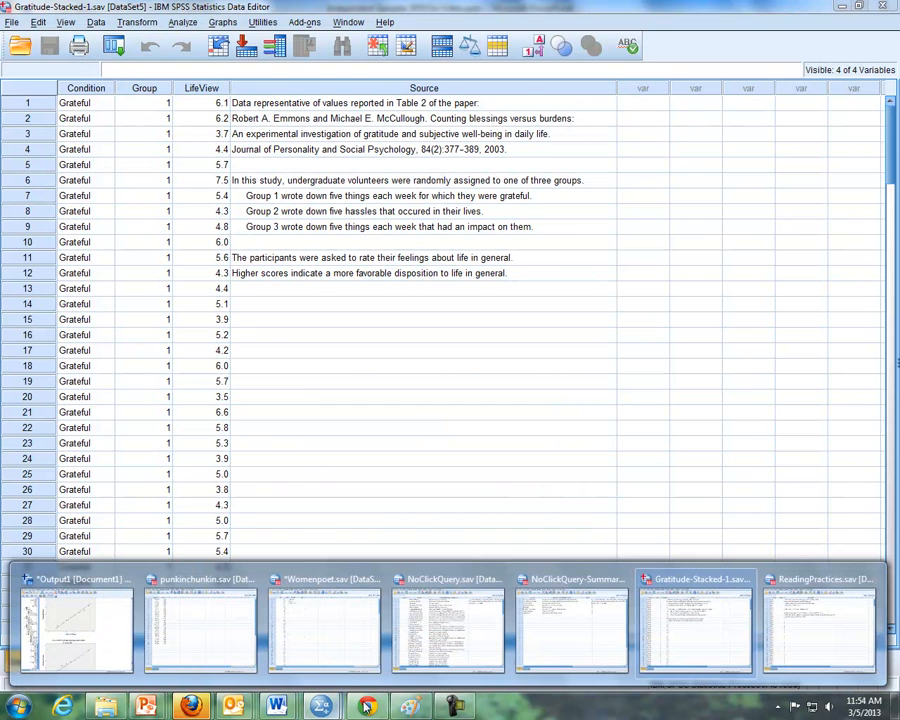
click(791, 642)
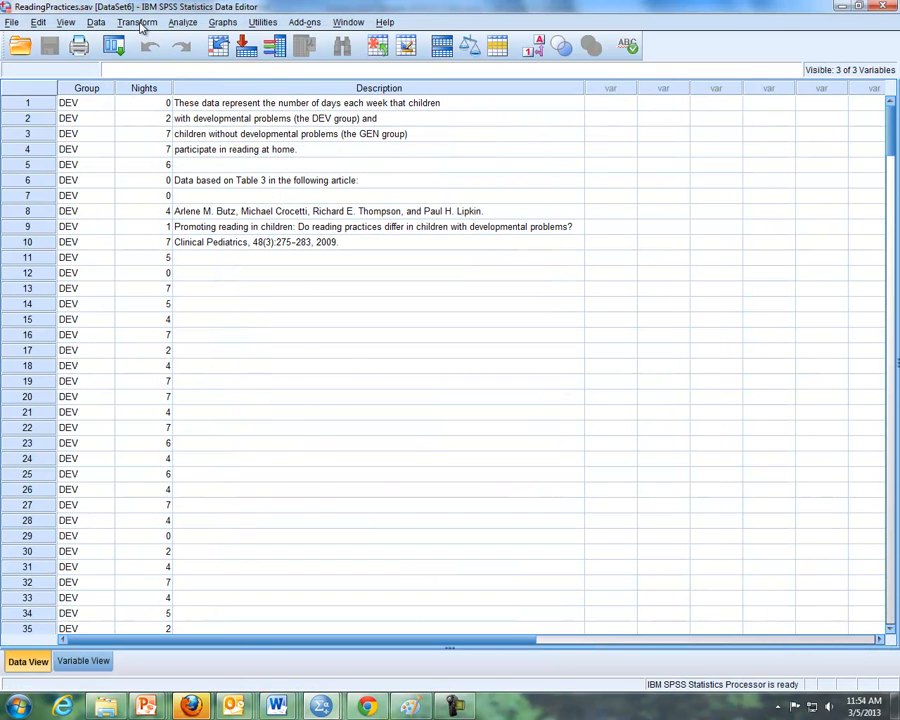
click(138, 23)
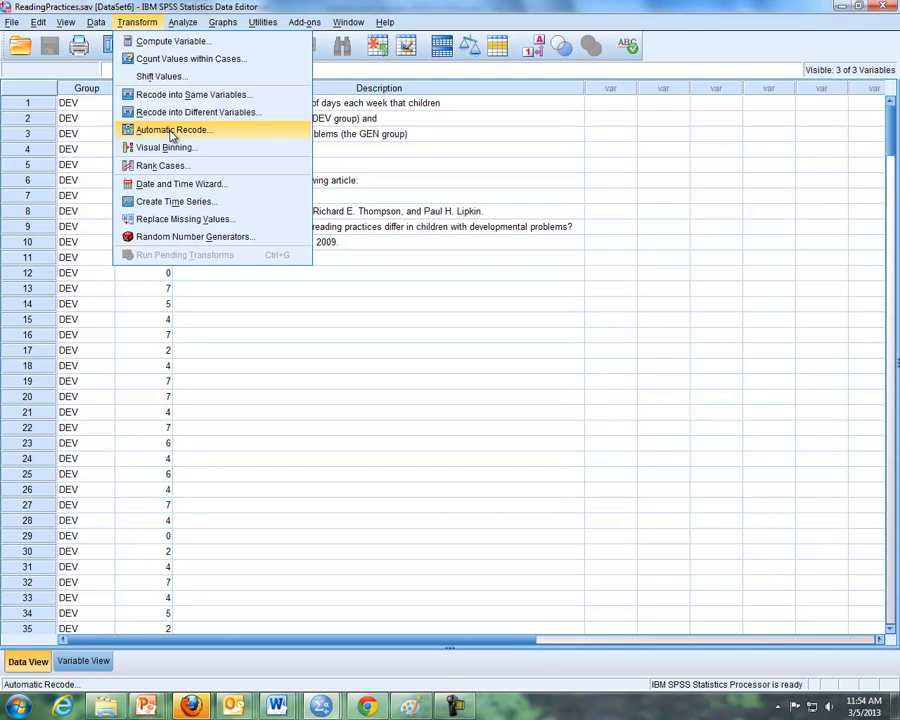
click(84, 210)
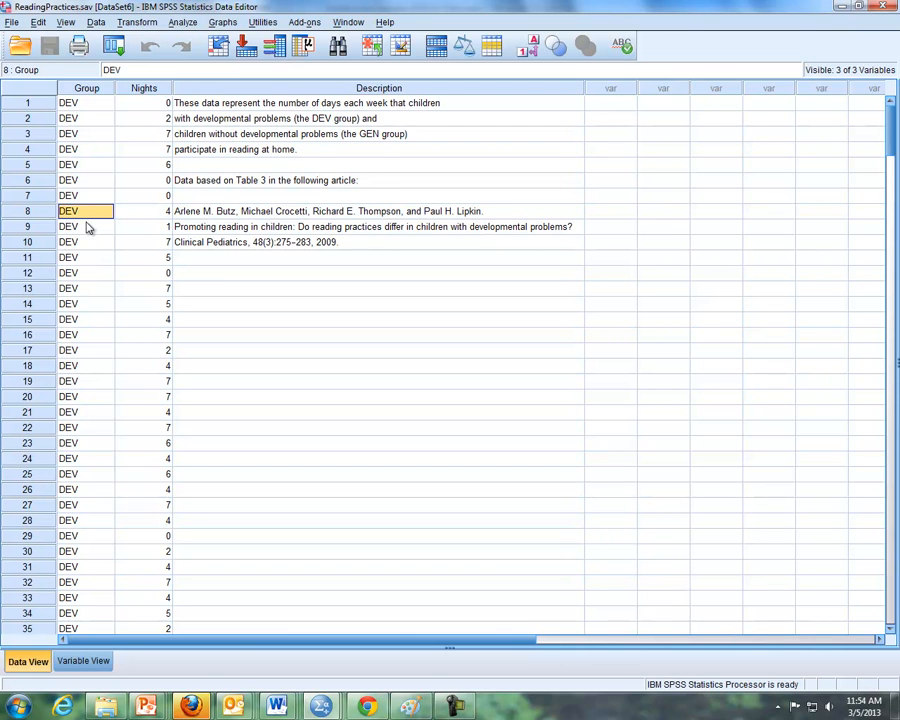
scroll(120, 257, down, 2)
scroll(120, 257, up, 2)
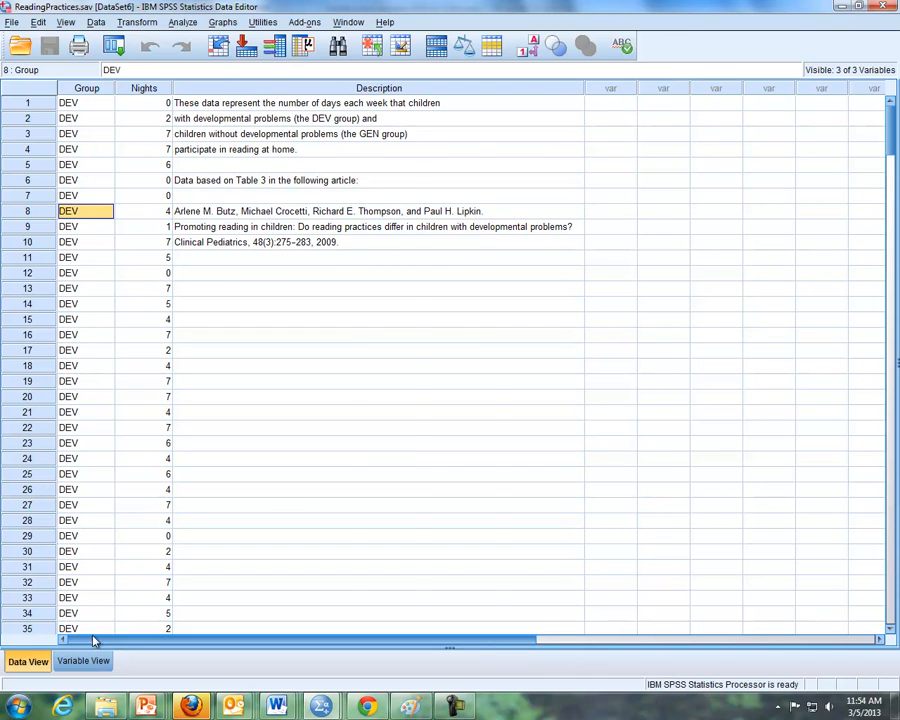
Compare the variable definitions with the data, checking the type and width of the Group and Description variables
click(99, 665)
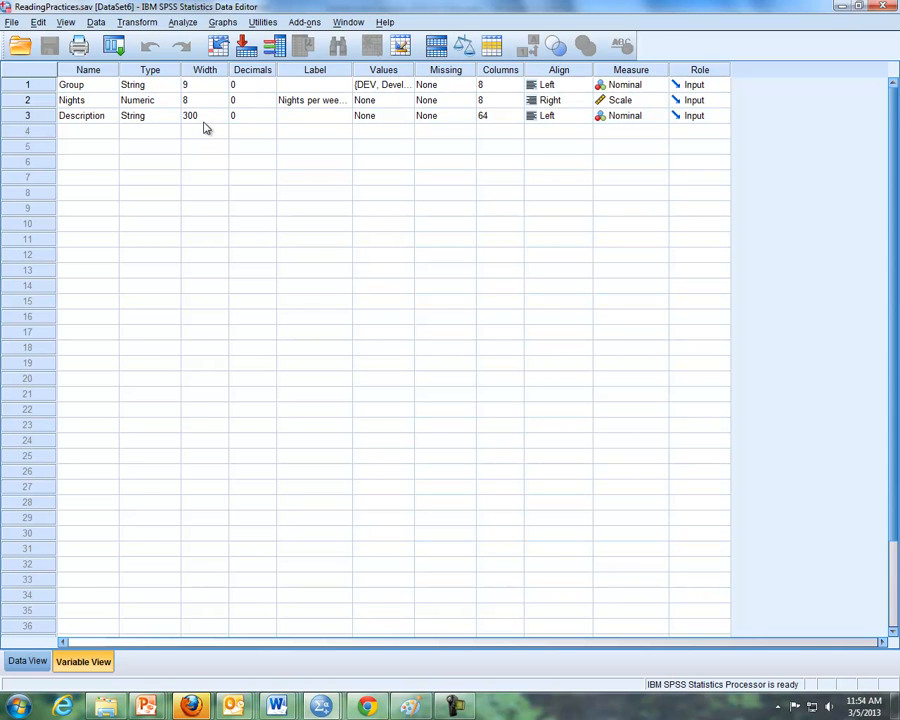
click(28, 662)
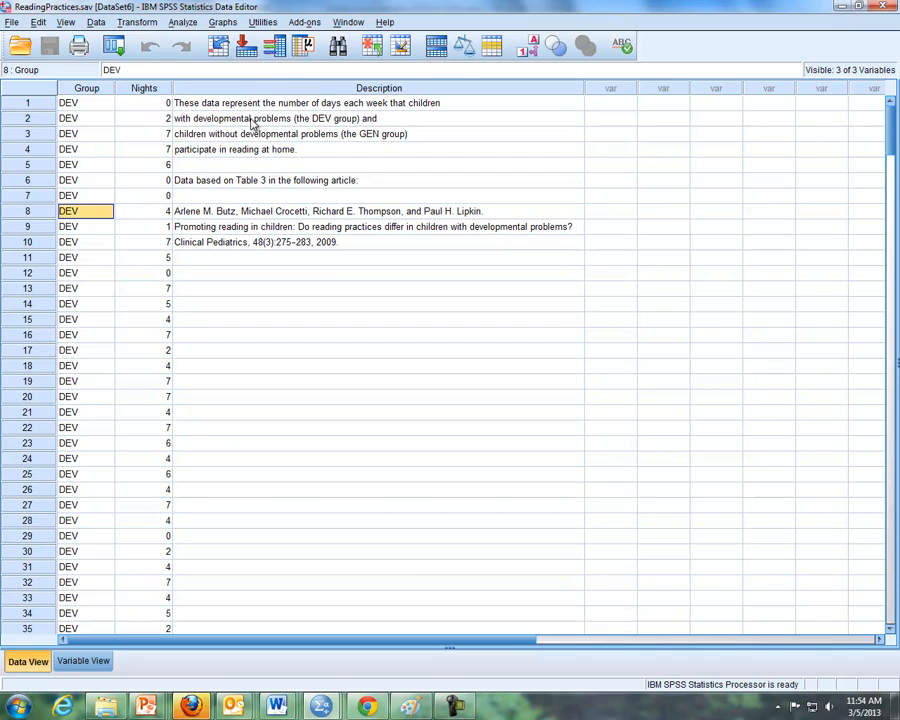
click(86, 661)
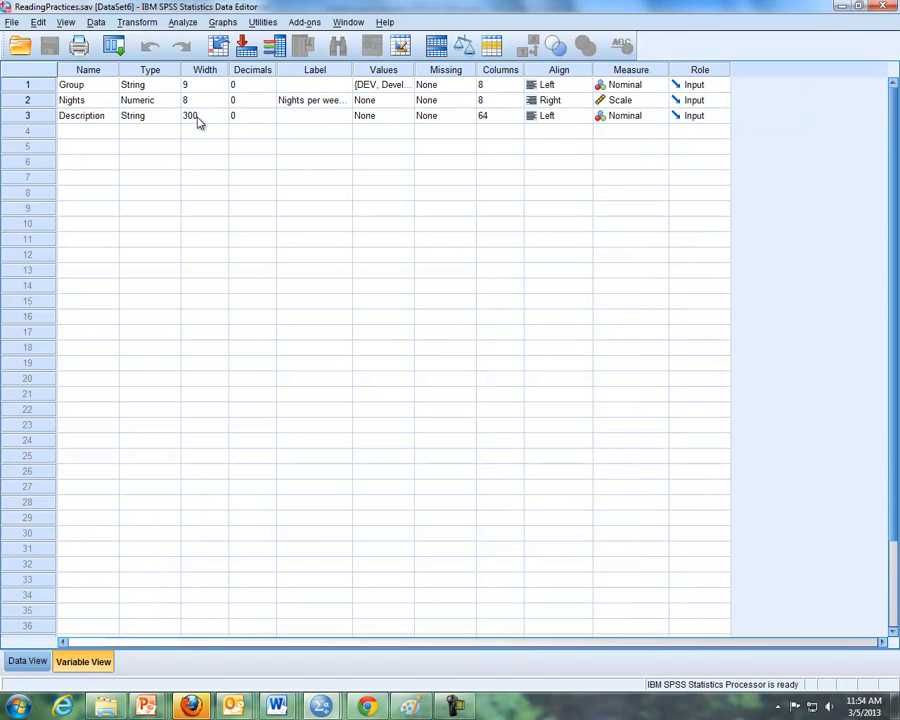
click(29, 662)
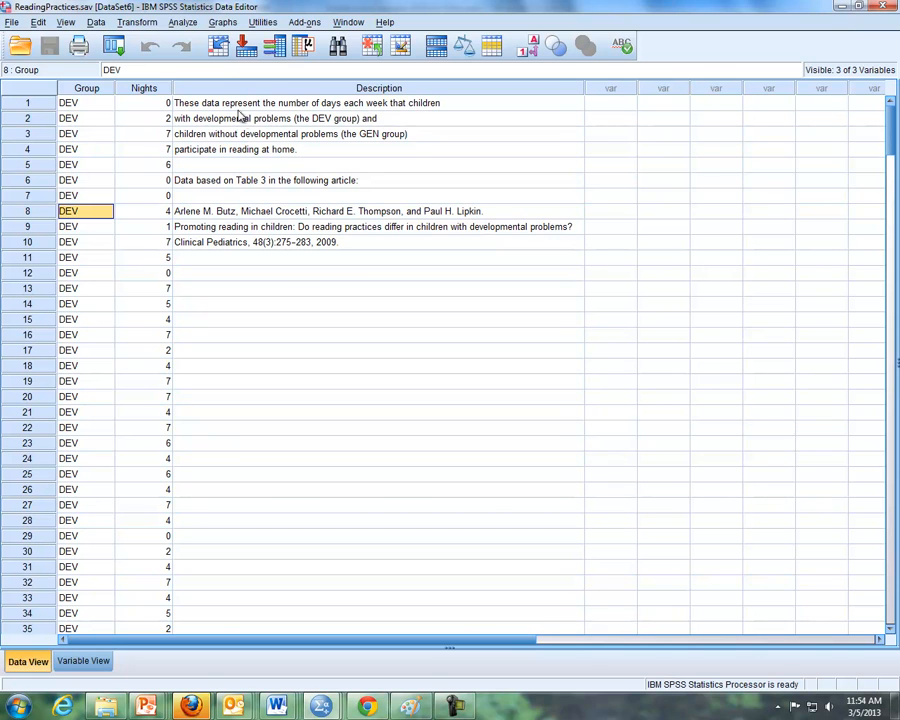
Automatically recode Group into a new variable named GrpRecde, starting from the lowest value
click(137, 22)
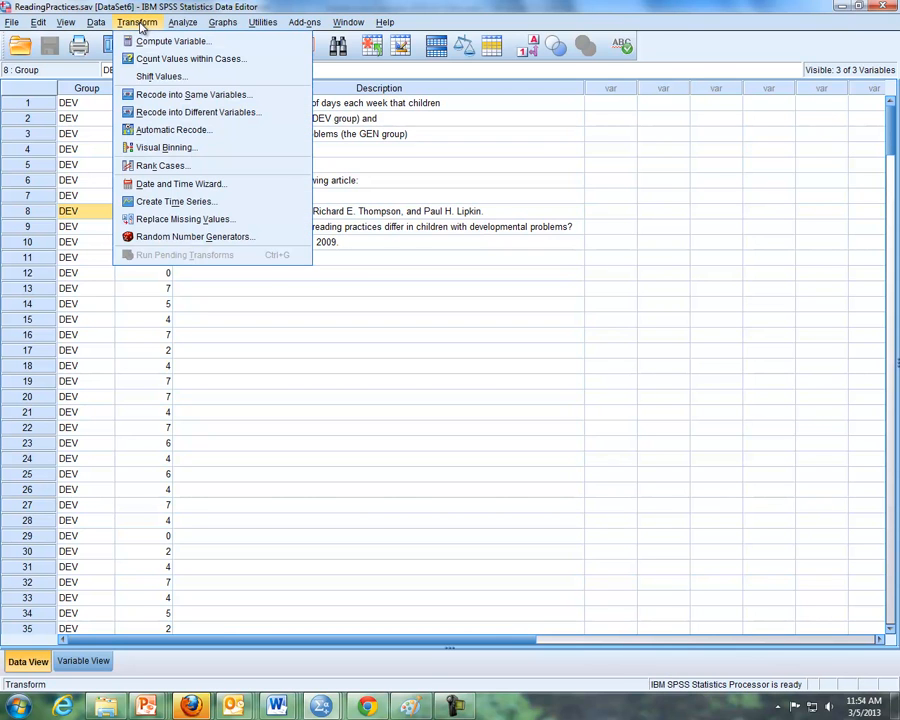
click(171, 131)
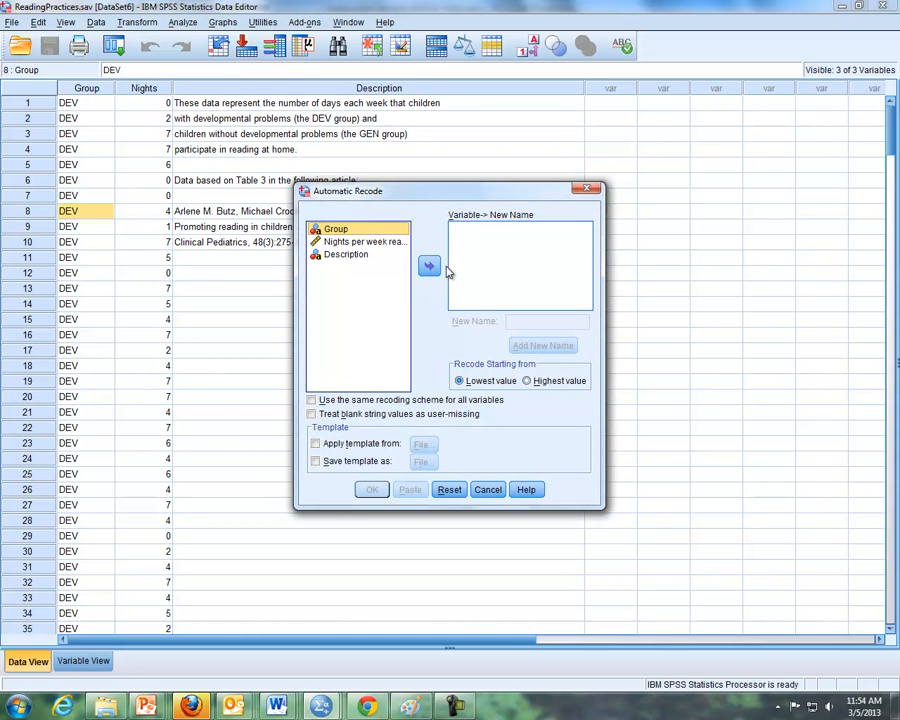
click(428, 268)
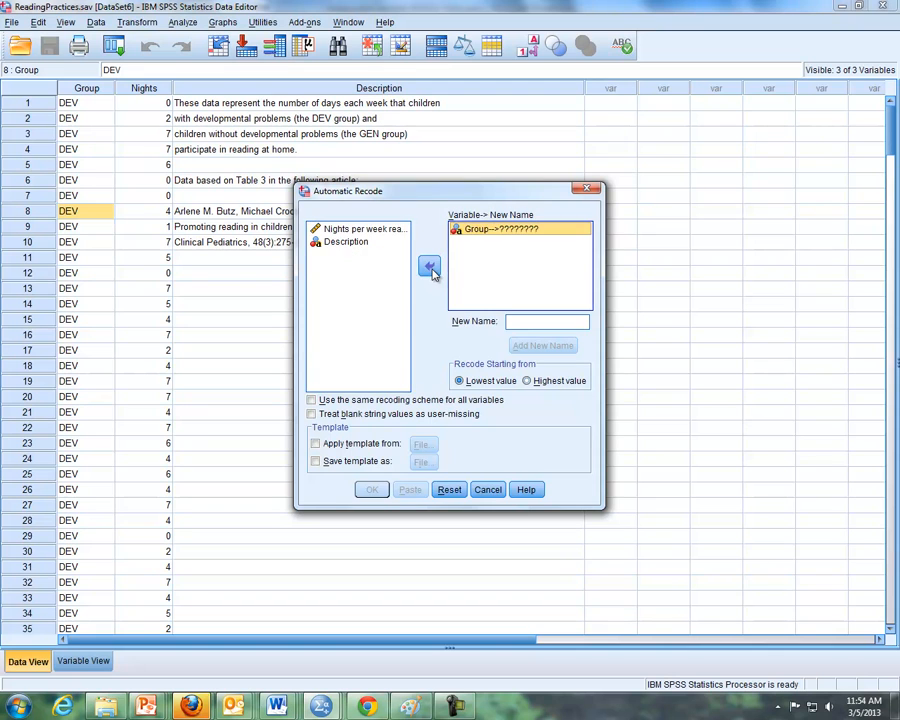
click(518, 321)
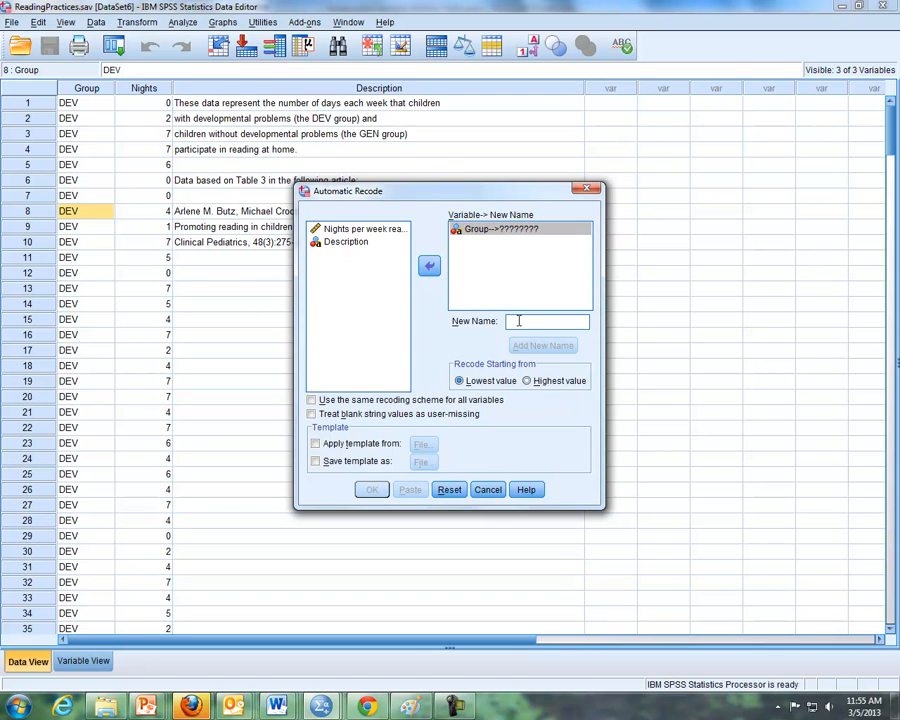
text(GrpRecode)
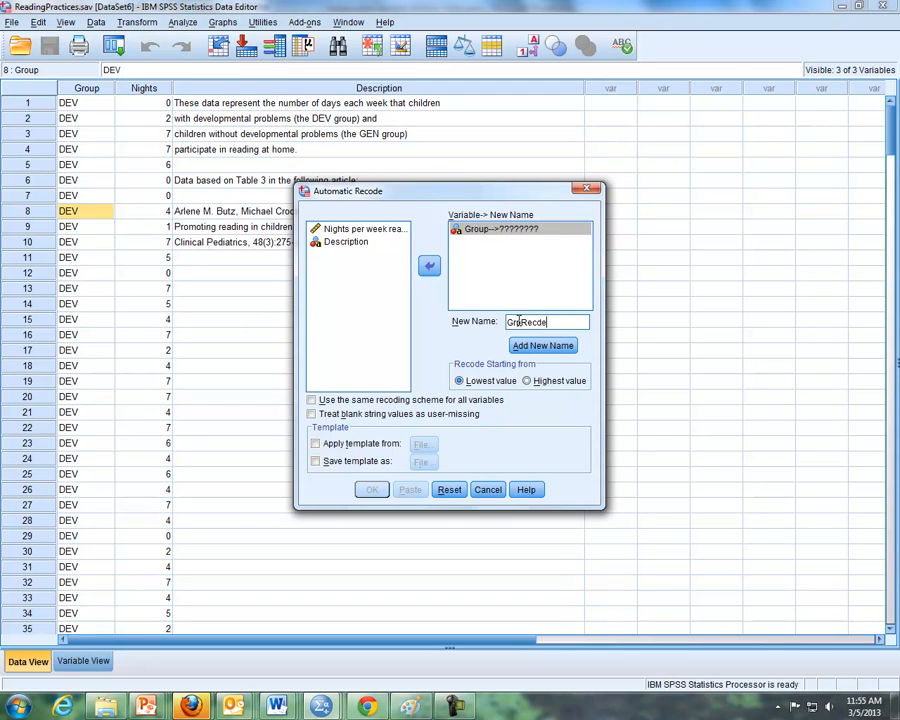
click(540, 345)
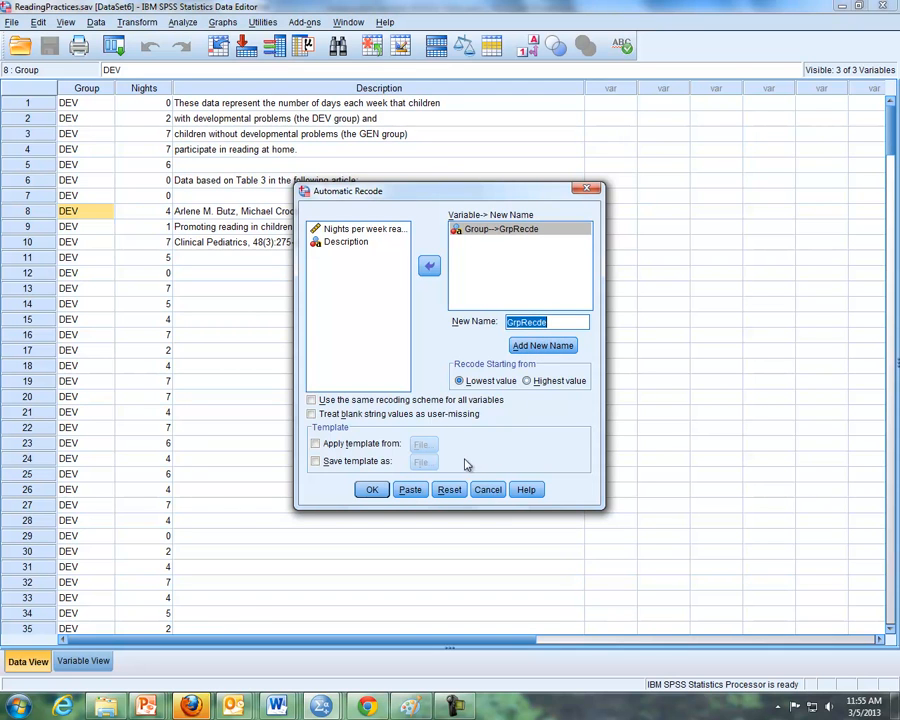
click(371, 489)
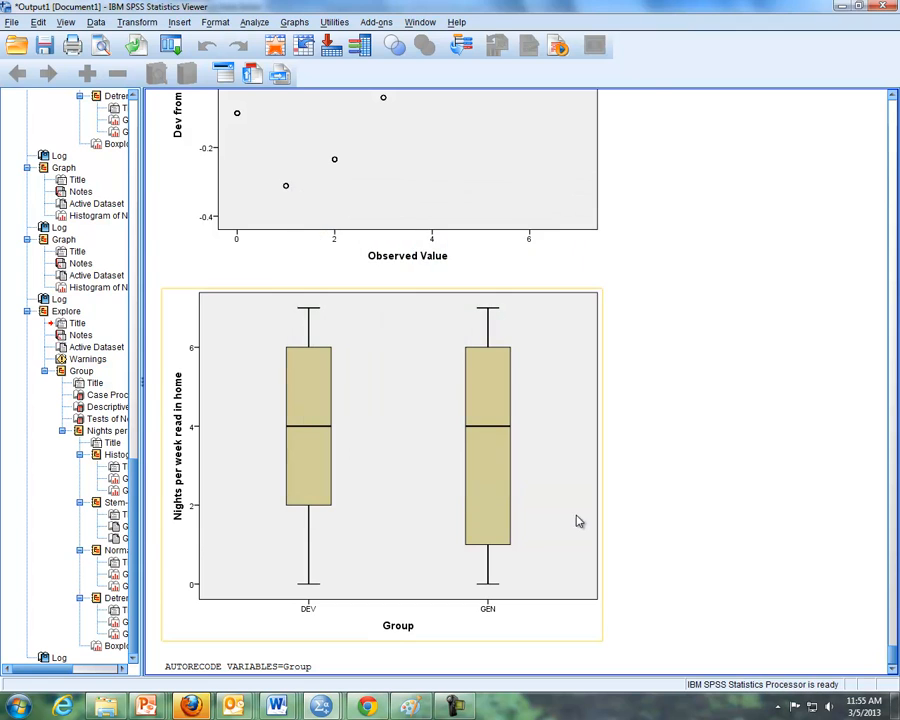
Return to the ReadingPractices.sav data and check the GrpRecde codes against the DEV and GEN rows
key(alt+Tab)
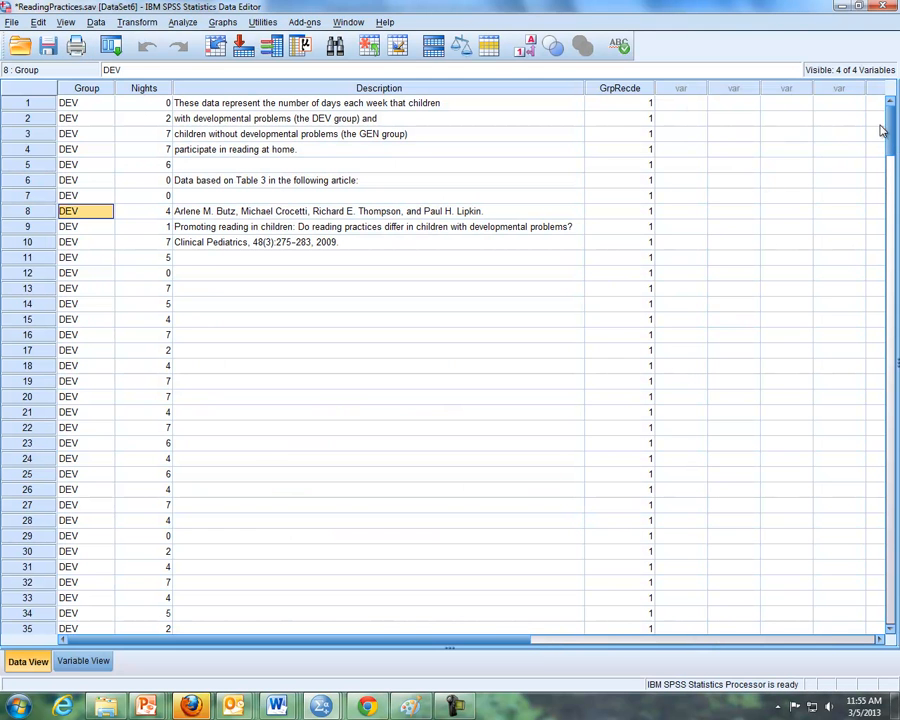
drag(892, 133, 894, 420)
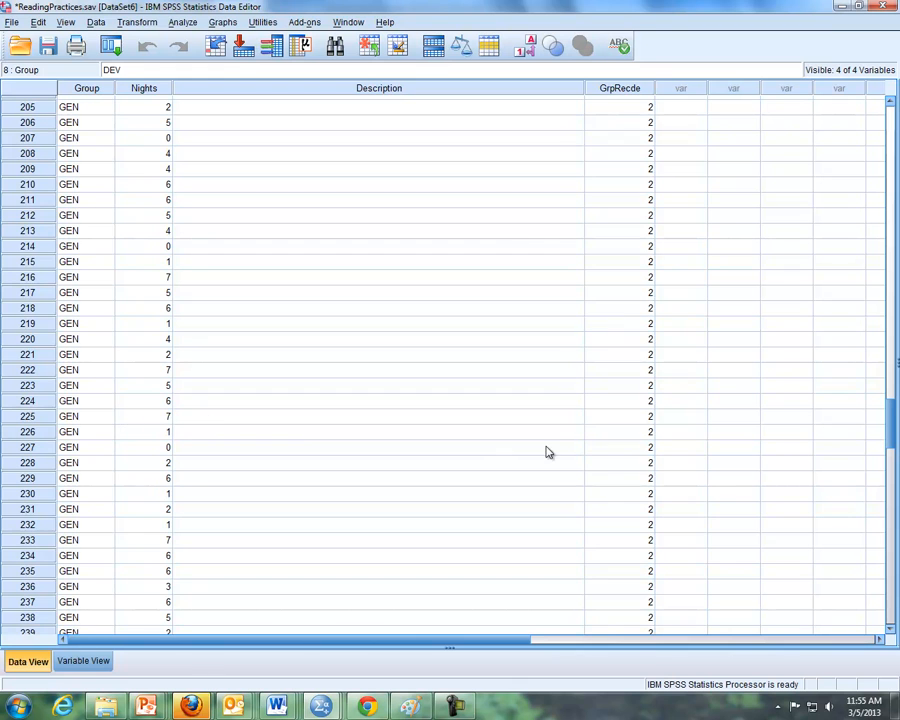
drag(893, 437, 893, 119)
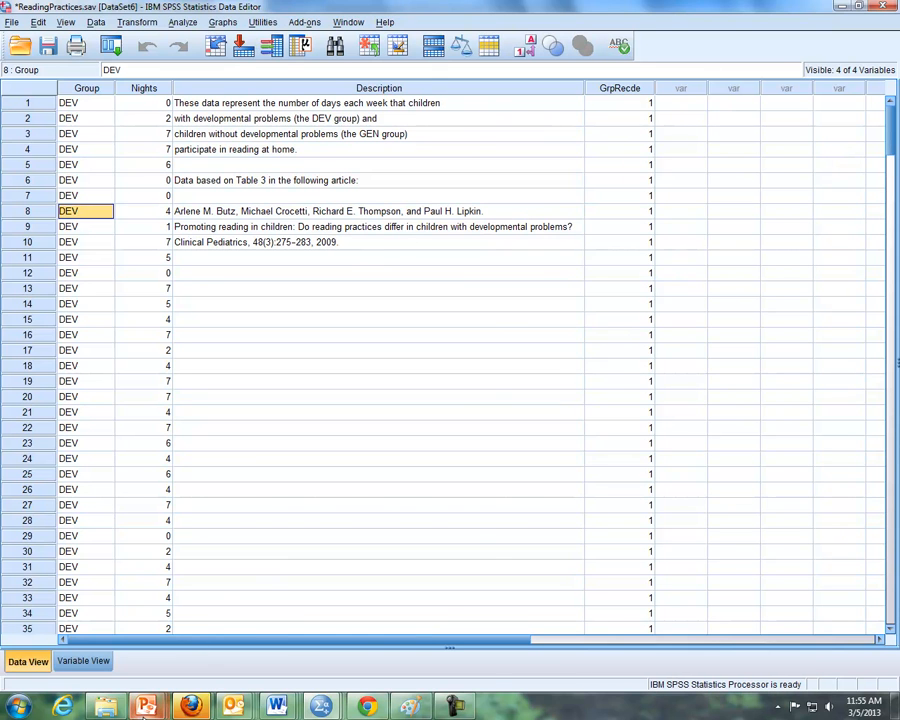
Switch to the Independent Samples presentation in PowerPoint and show the slide highlighting Independent-Samples T Test
mouse_move(148, 708)
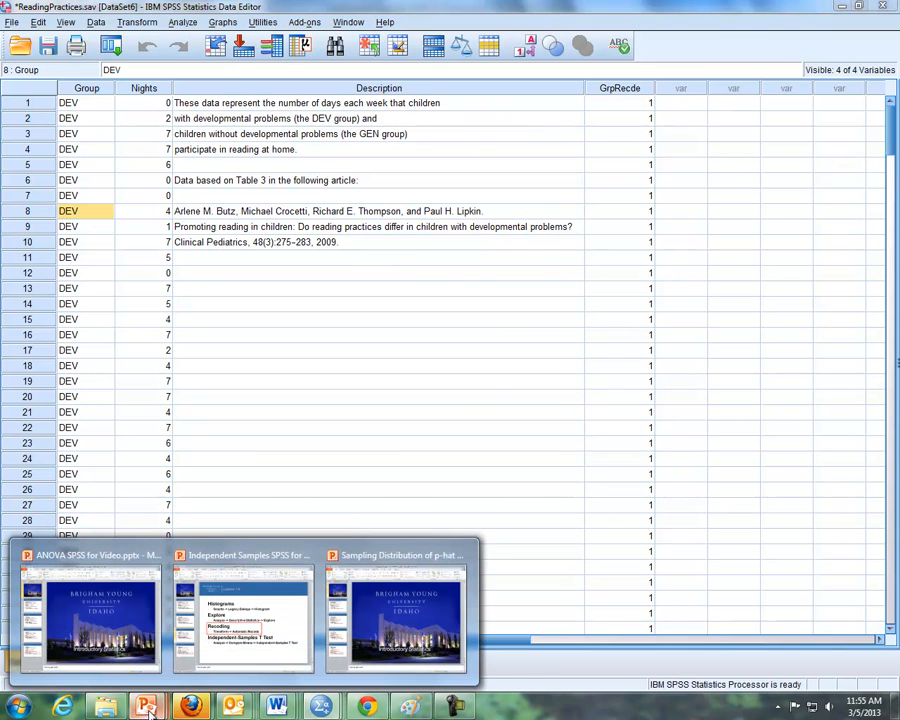
click(231, 652)
scroll(335, 525, down, 1)
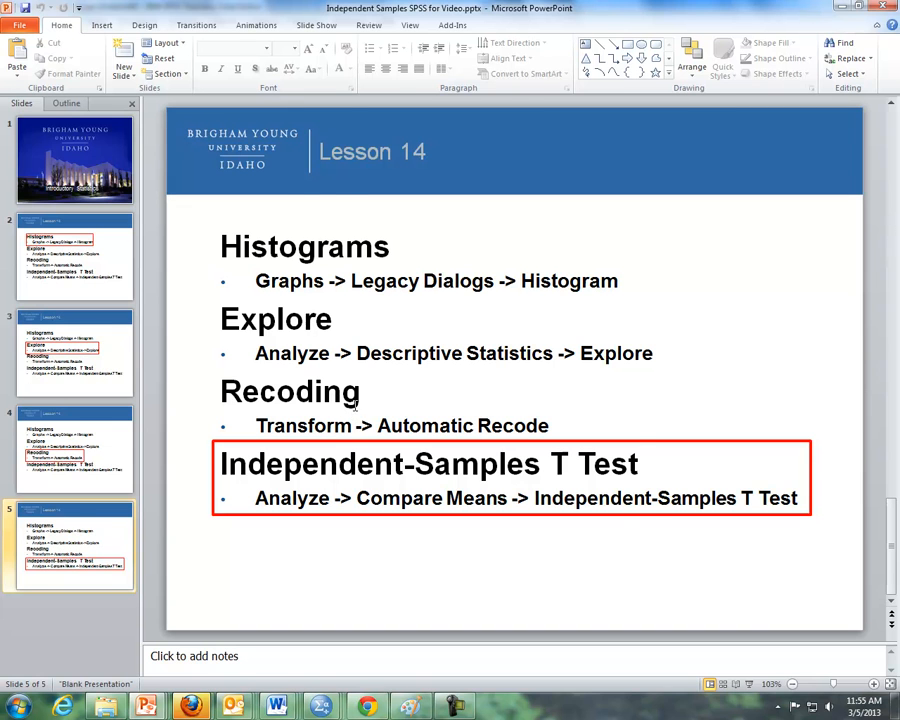
Return to SPSS and start an Independent-Samples T Test with GrpRecde as the grouping variable
key(alt+Tab)
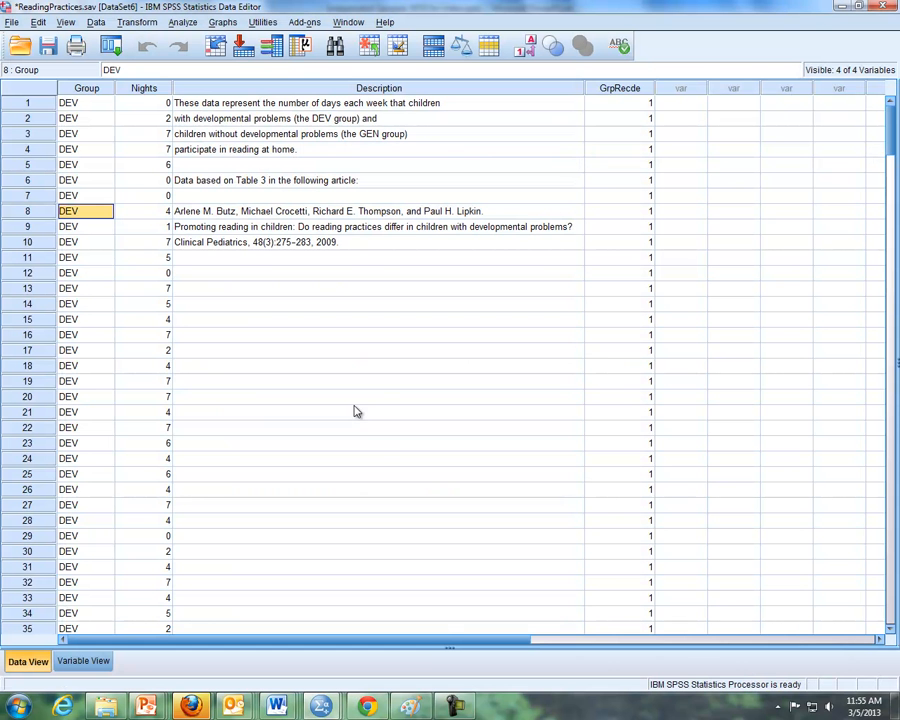
click(185, 24)
mouse_move(230, 73)
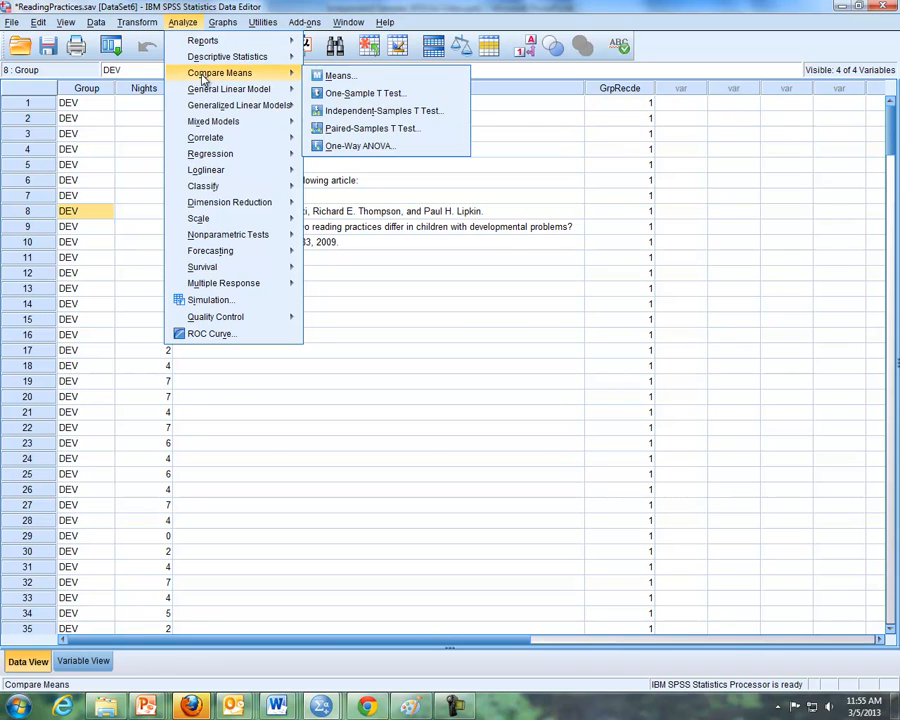
click(362, 112)
drag(352, 334, 467, 388)
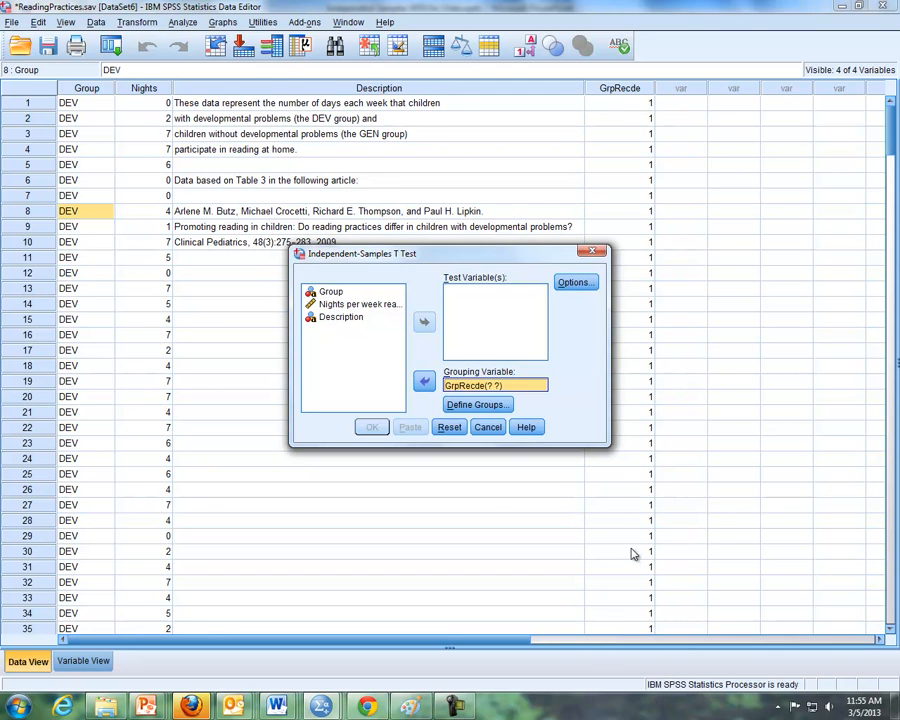
Define the t test groups by specified values, with 1 for Group 1 and 2 for Group 2
click(486, 404)
click(453, 327)
click(455, 346)
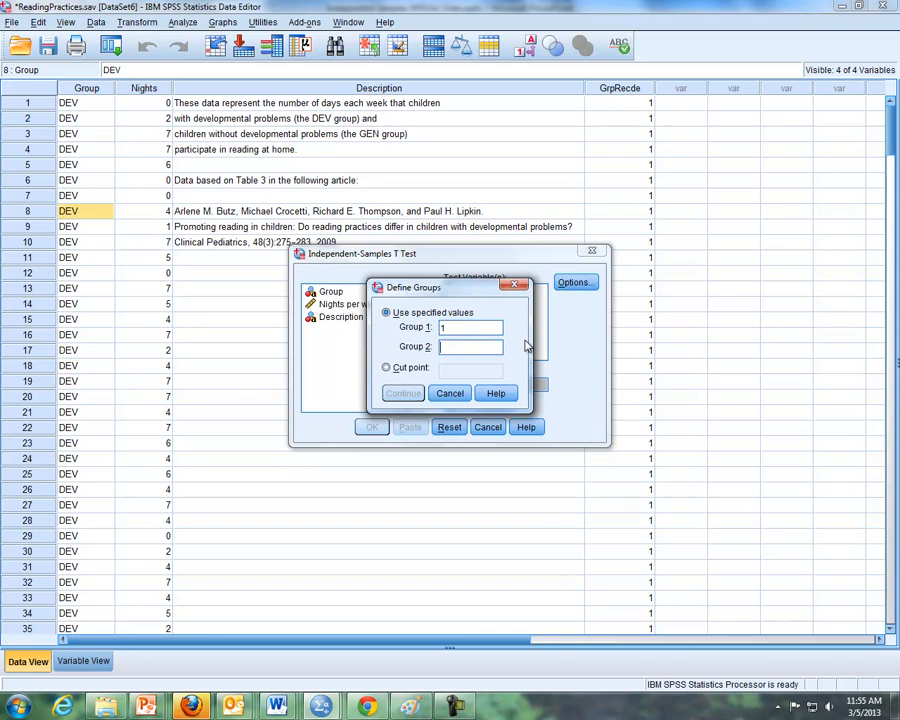
text(2)
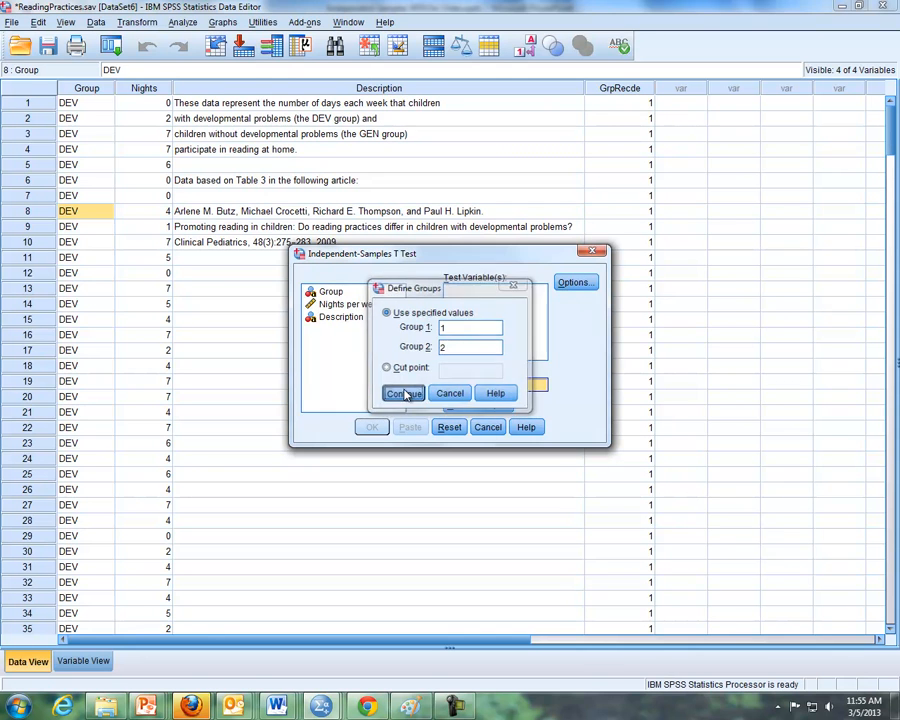
click(405, 393)
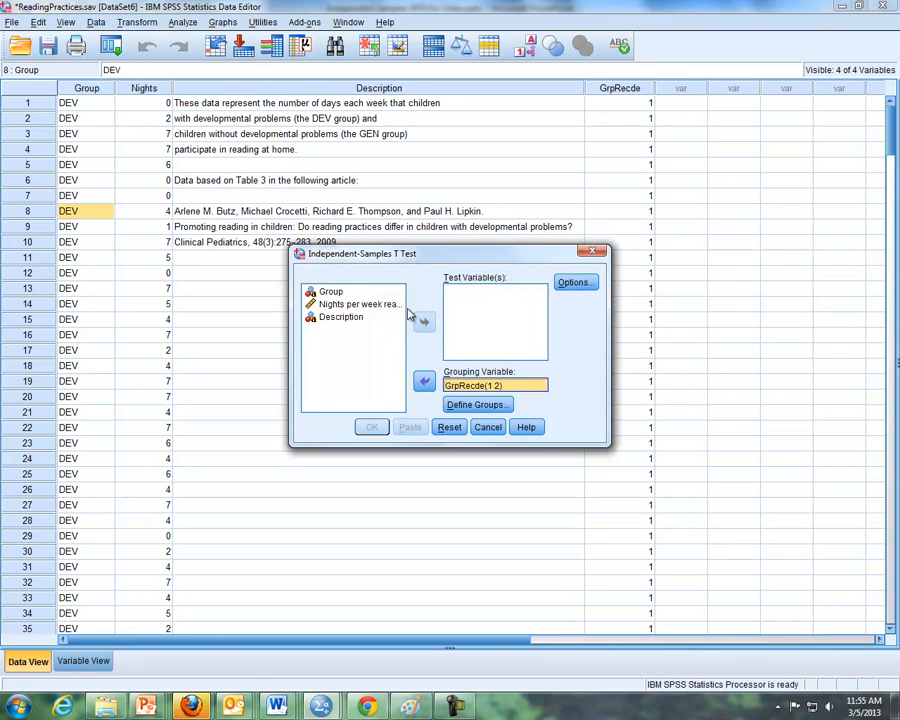
Set Nights per week read in home as the test variable and run the t test
drag(376, 305, 465, 309)
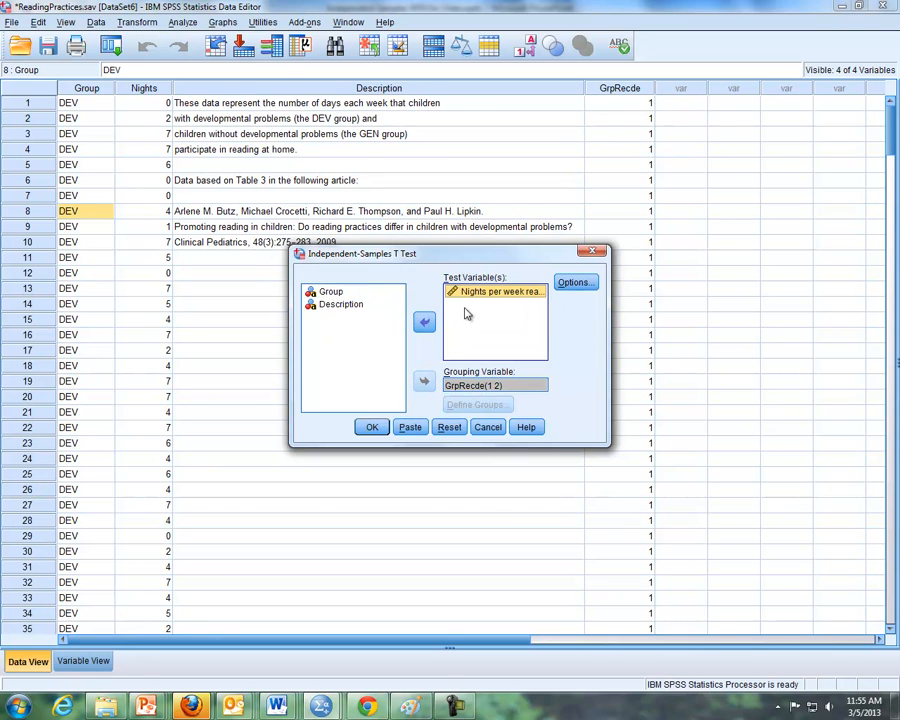
click(373, 427)
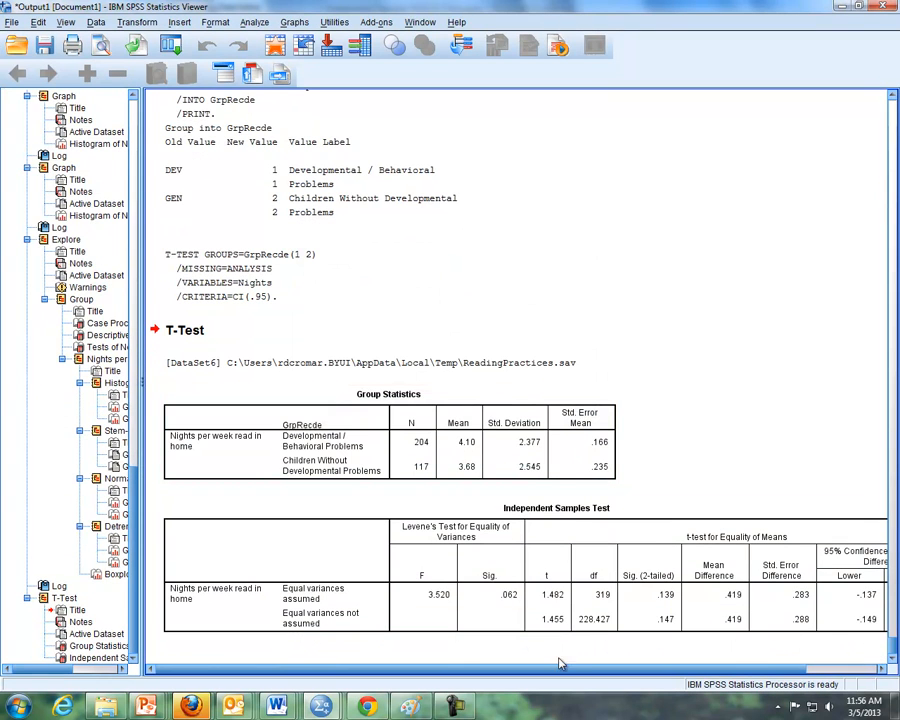
Examine the Group Statistics and Independent Samples Test tables, including the equal-variances-not-assumed row and the 95% confidence interval
mouse_move(549, 669)
mouse_down()
mouse_move(624, 669)
mouse_move(547, 670)
mouse_up()
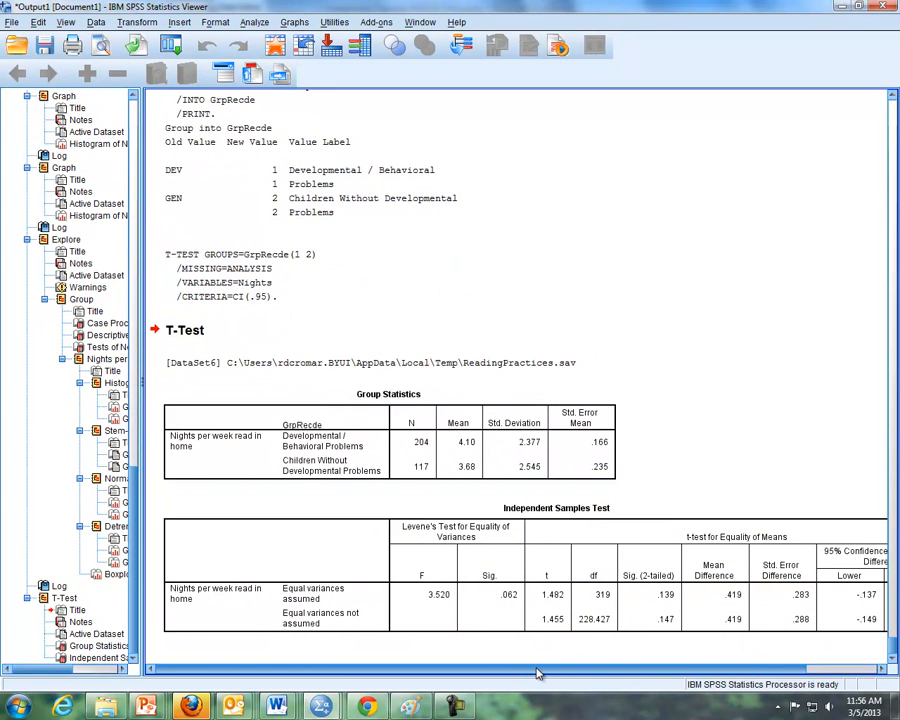
click(510, 470)
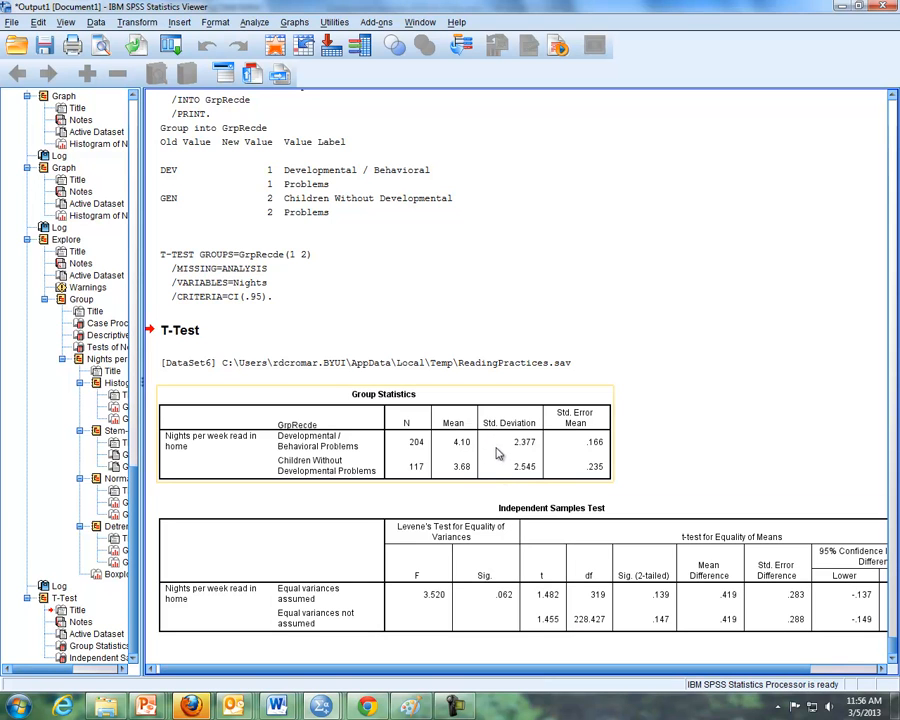
click(549, 502)
mouse_move(551, 673)
mouse_down()
mouse_move(537, 675)
mouse_move(575, 671)
mouse_move(552, 671)
mouse_up()
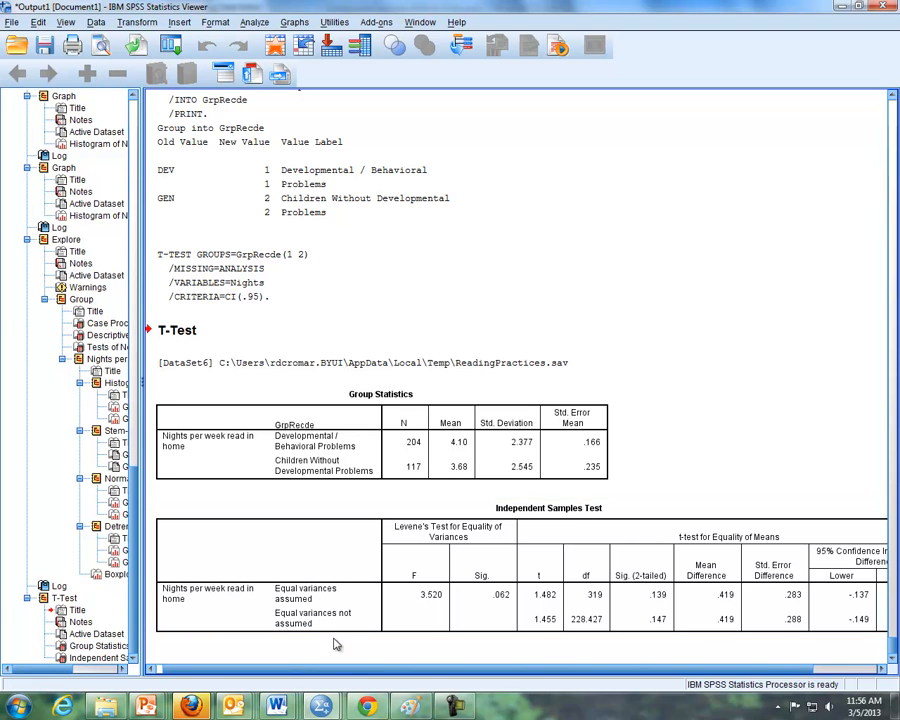
drag(349, 669, 422, 677)
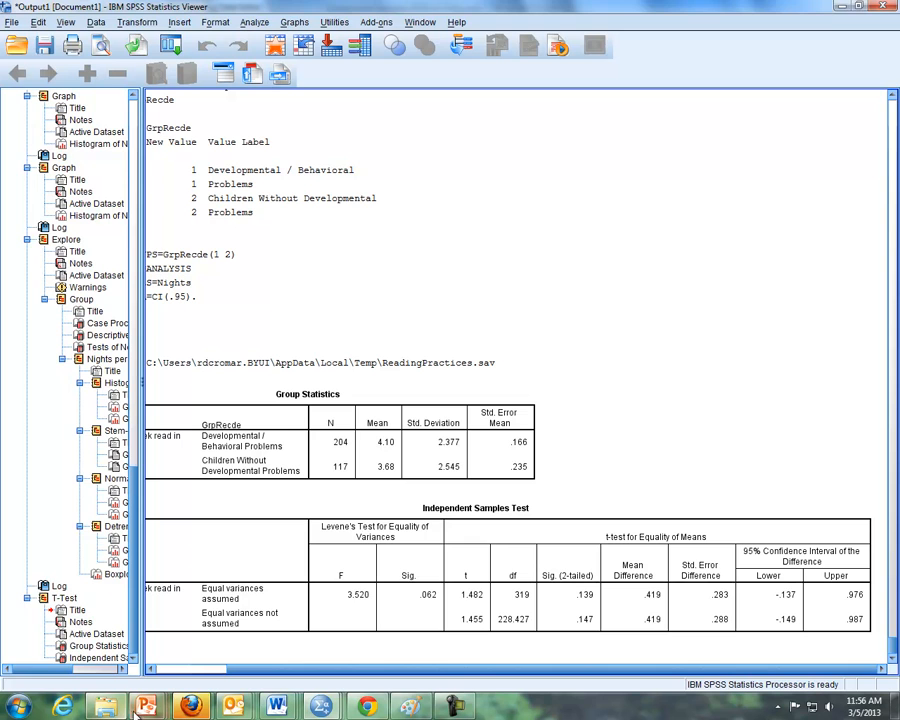
Switch back to the Lesson 14 slide on the Independent-Samples T Test in PowerPoint
mouse_move(146, 706)
click(262, 626)
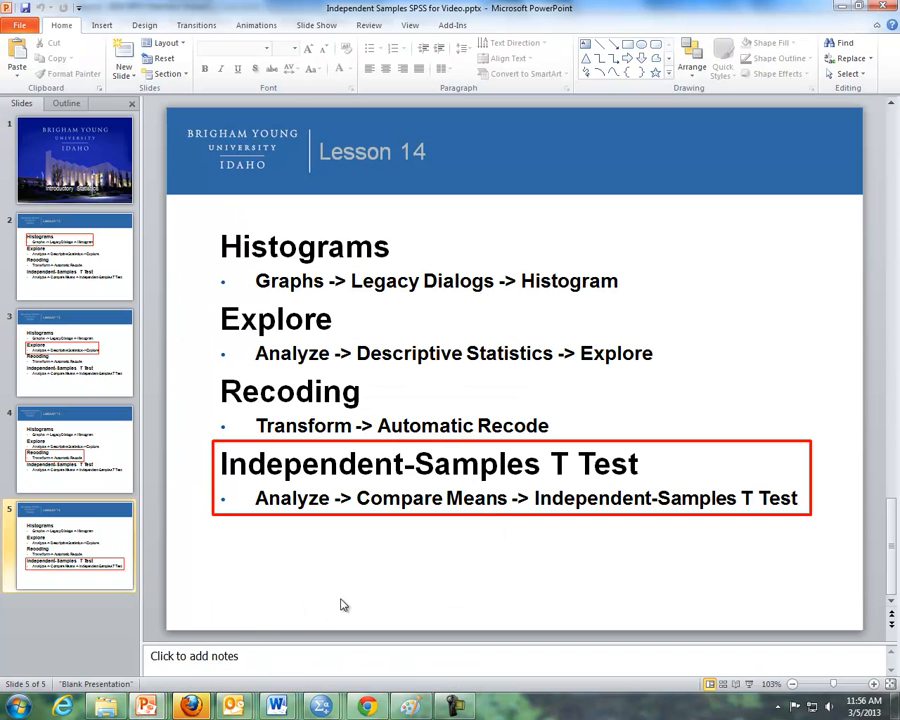